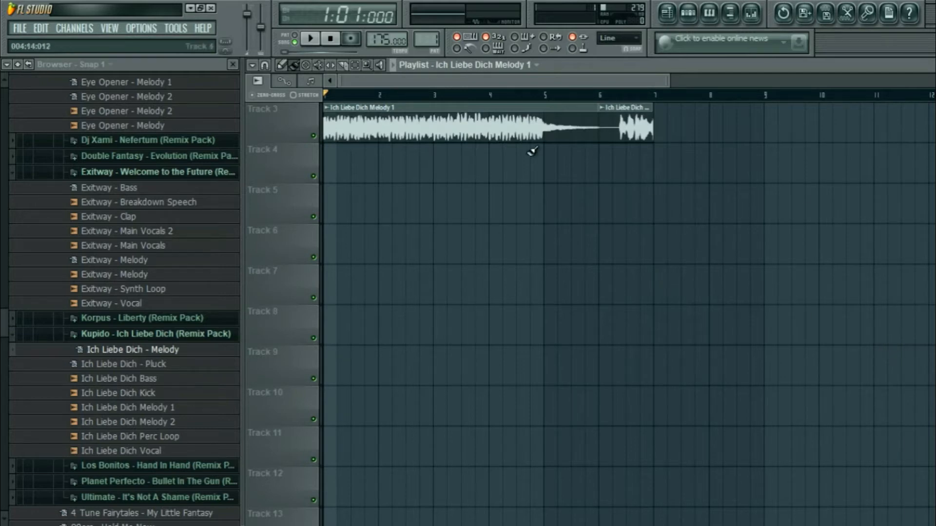
Play the Ich Liebe Dich Melody 1 clip and route its channel to mixer track 10, named Melody.
key("space")
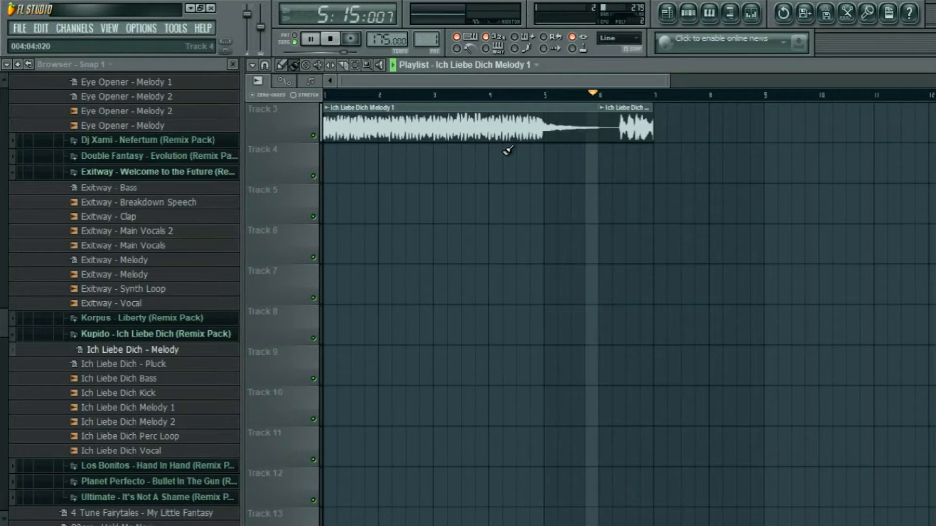
key("space")
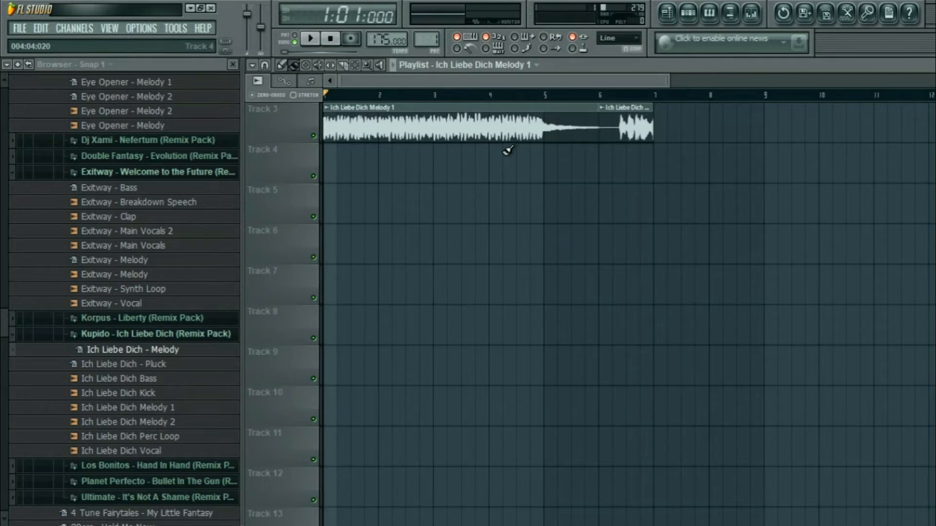
double_click(449, 119)
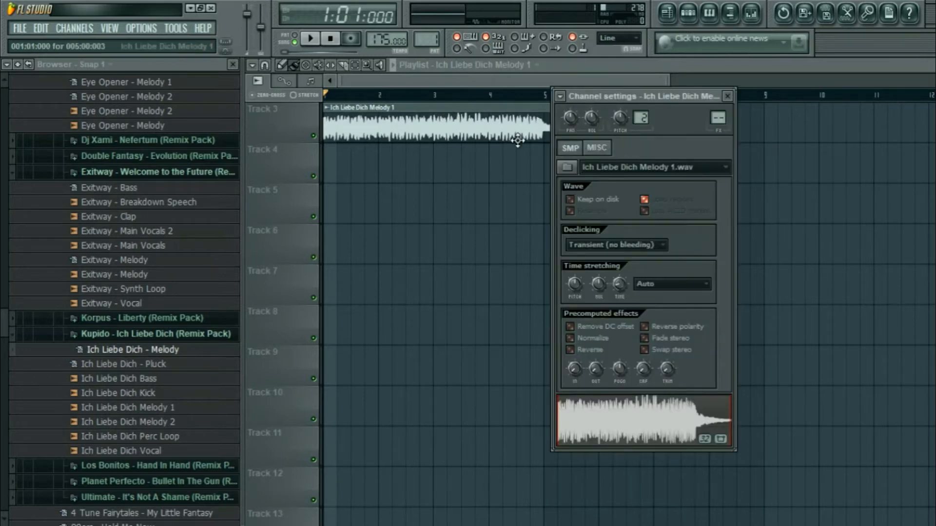
left_click(528, 174)
double_click(485, 134)
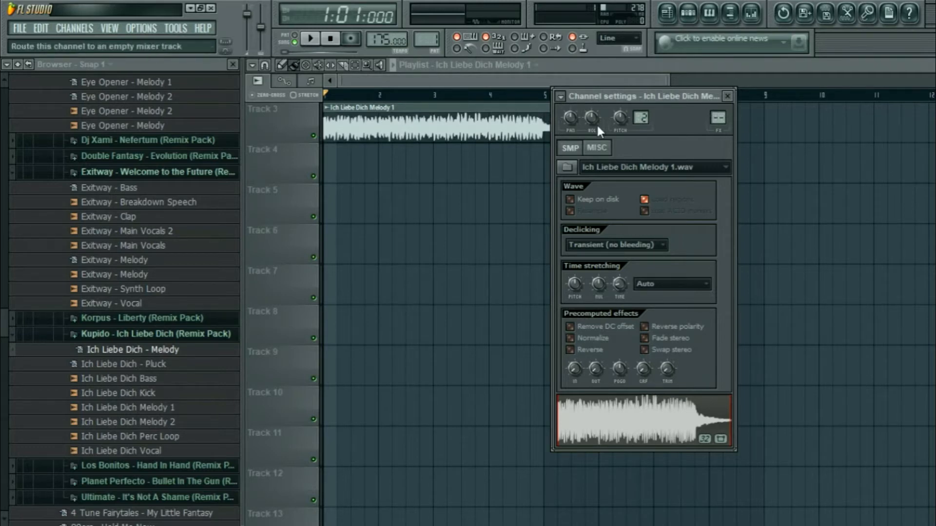
key("F9")
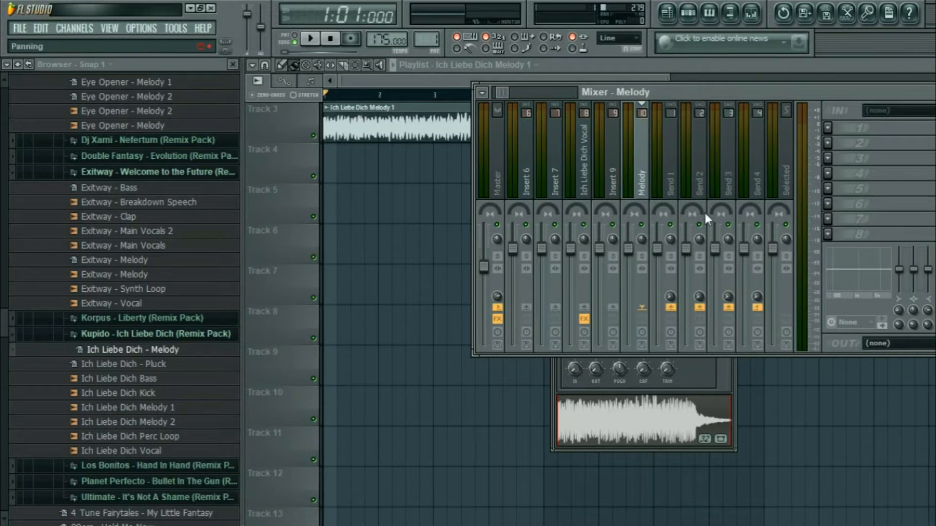
key("F12")
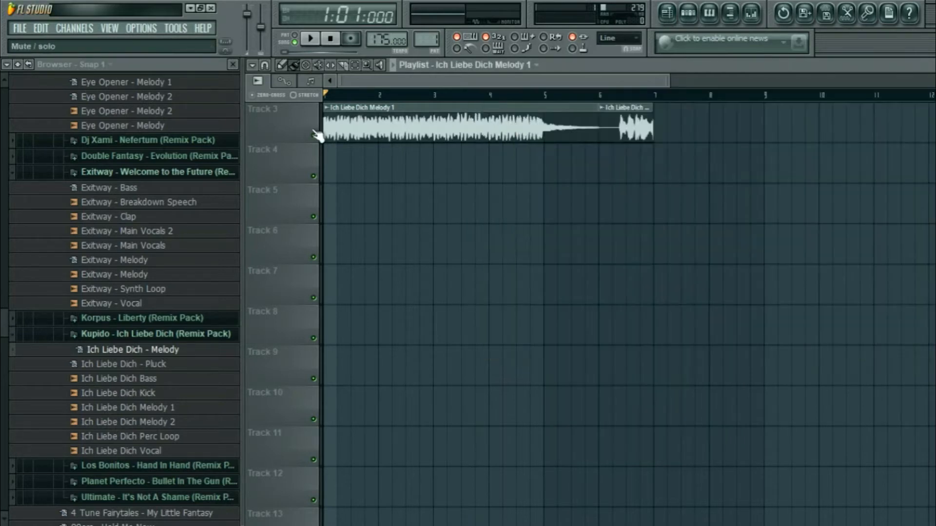
Move the vocal clip at bar 6 down to Track 4 and play it alone with Track 3 muted.
left_click(313, 135)
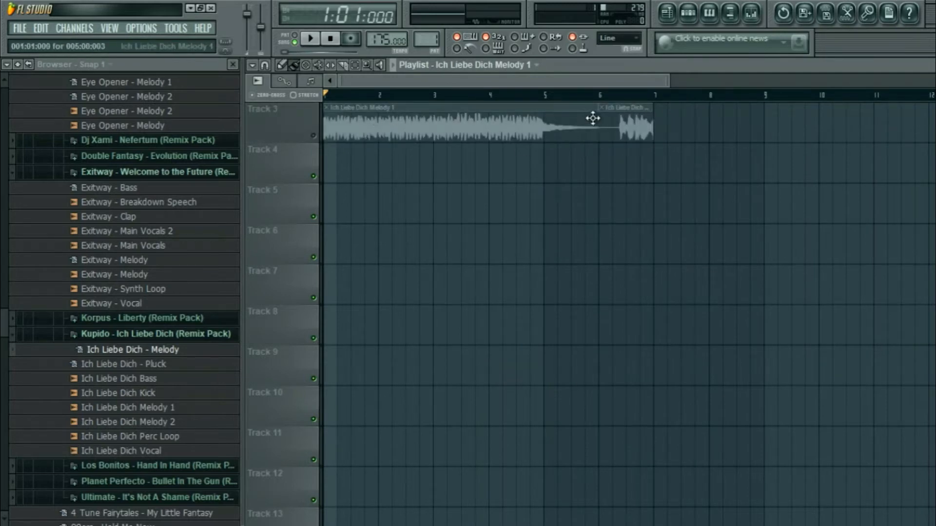
left_click_drag(593, 118, 593, 159)
left_click(599, 97)
key("space")
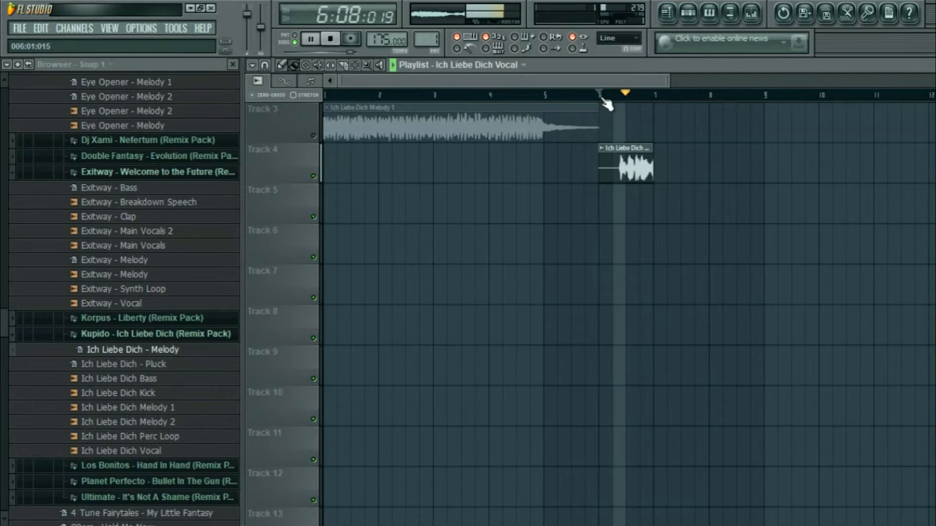
key("space")
Bring up the vocal channel's mixer track with its Fruity Delay Bank effect and play the vocal through it.
double_click(626, 168)
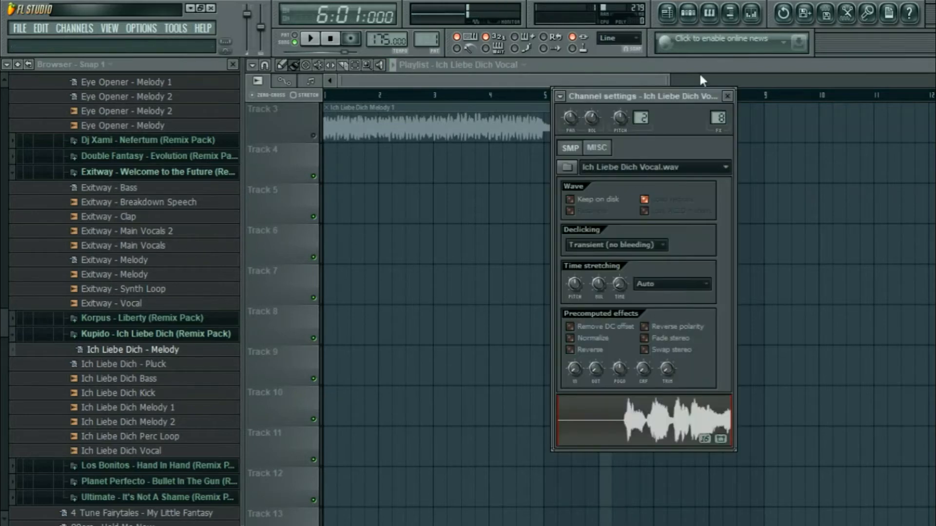
left_click(759, 16)
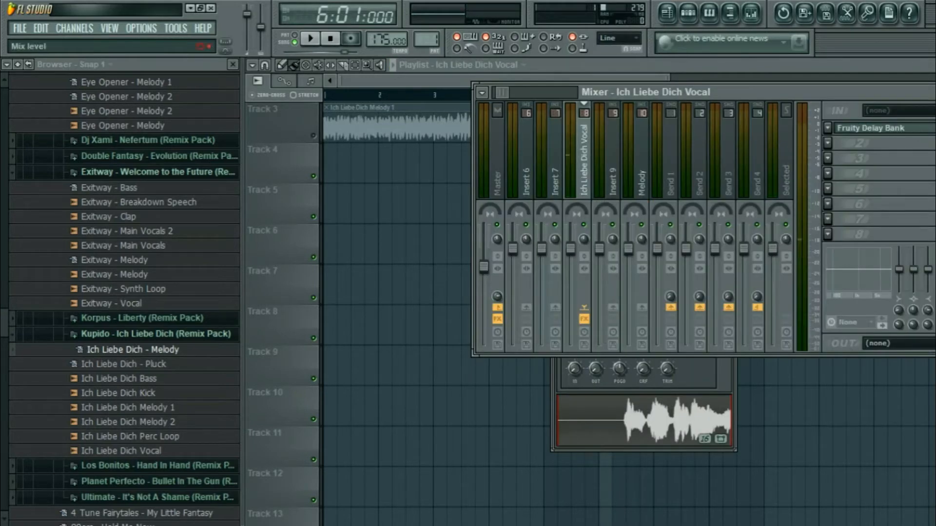
key("space")
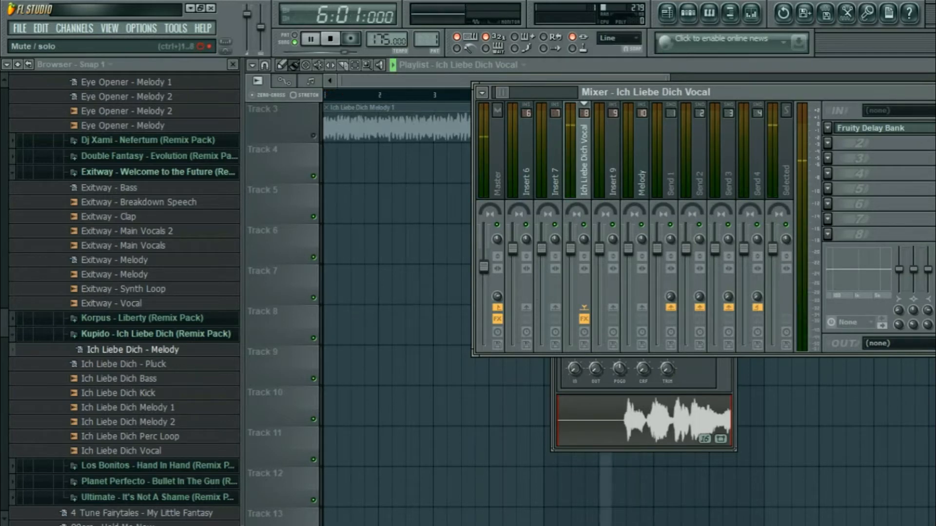
key("space")
key("space")
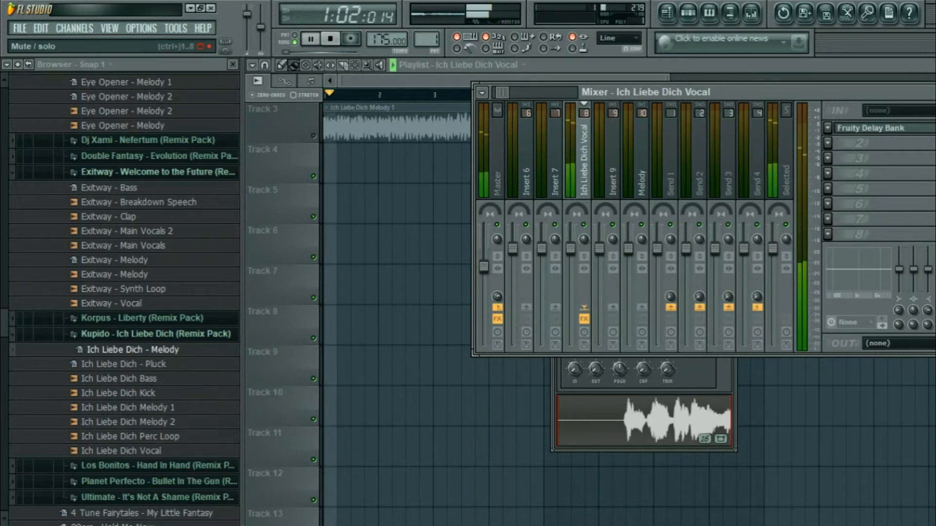
key("space")
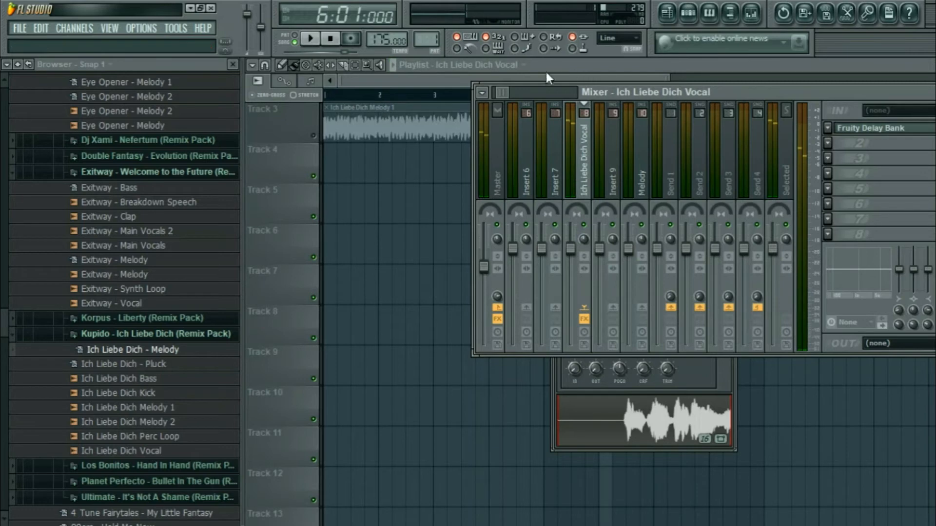
Mute Track 4, unmute Track 3 and return the playback position to the start of the song.
left_click(435, 88)
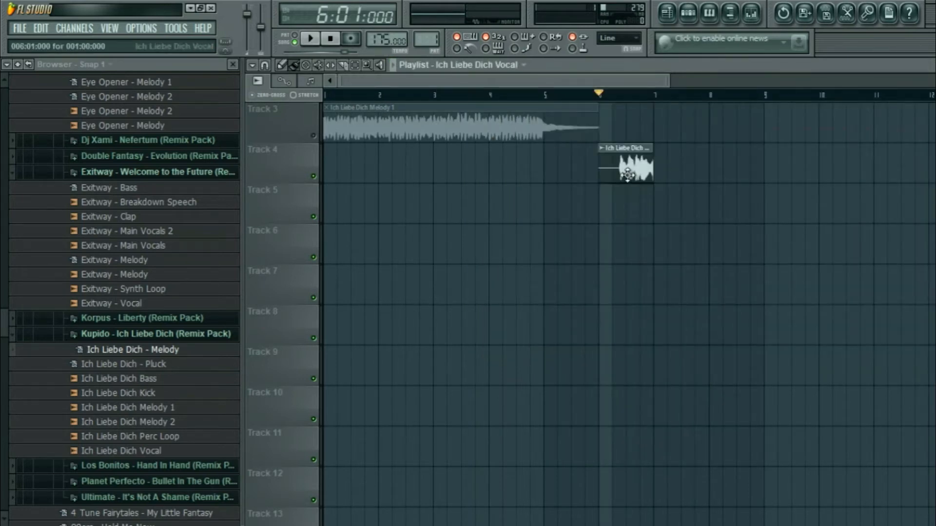
left_click(313, 176)
left_click(313, 136)
left_click(330, 38)
Load Fruity Parametric EQ 2 in the first effect slot of the Melody mixer track and play the melody through it.
left_click(383, 107)
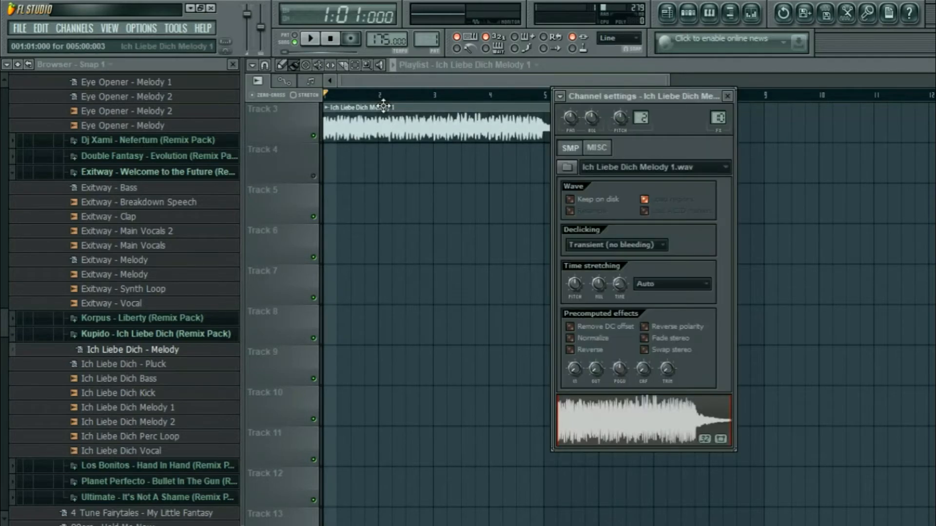
left_click(751, 13)
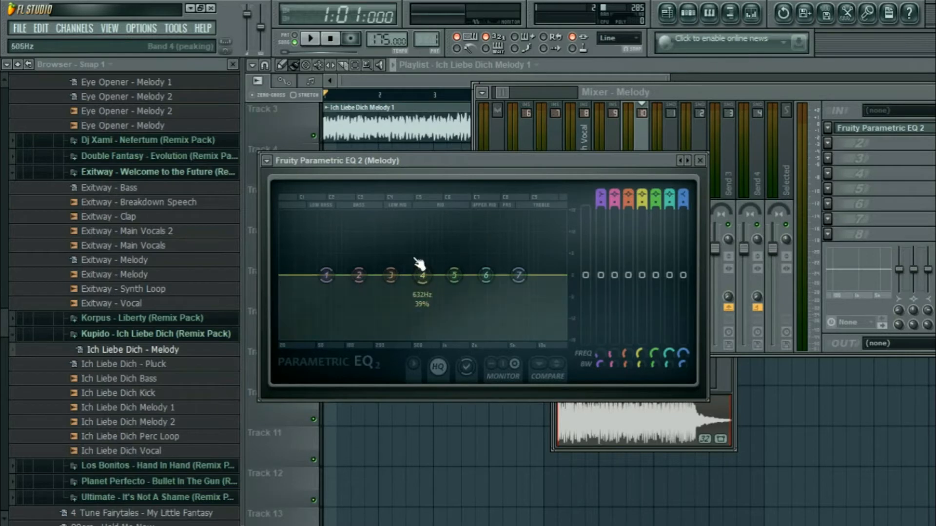
key("space")
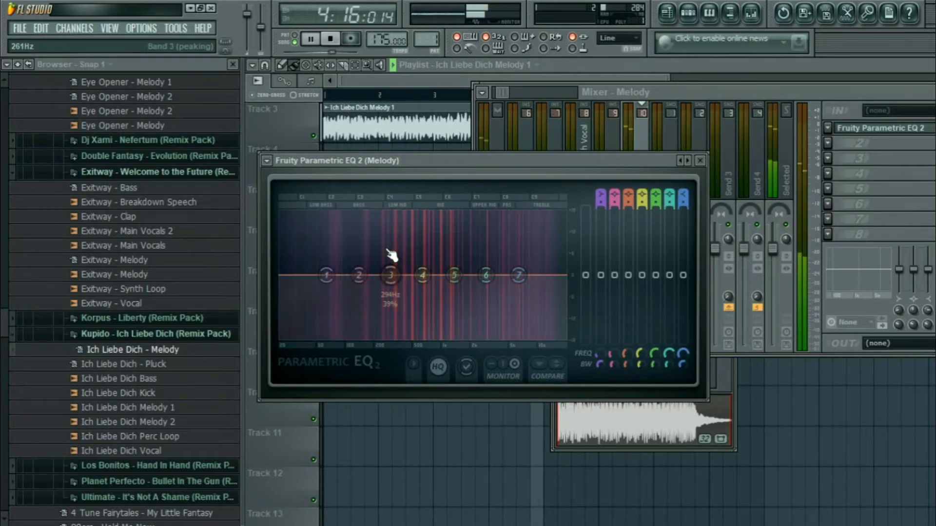
key("space")
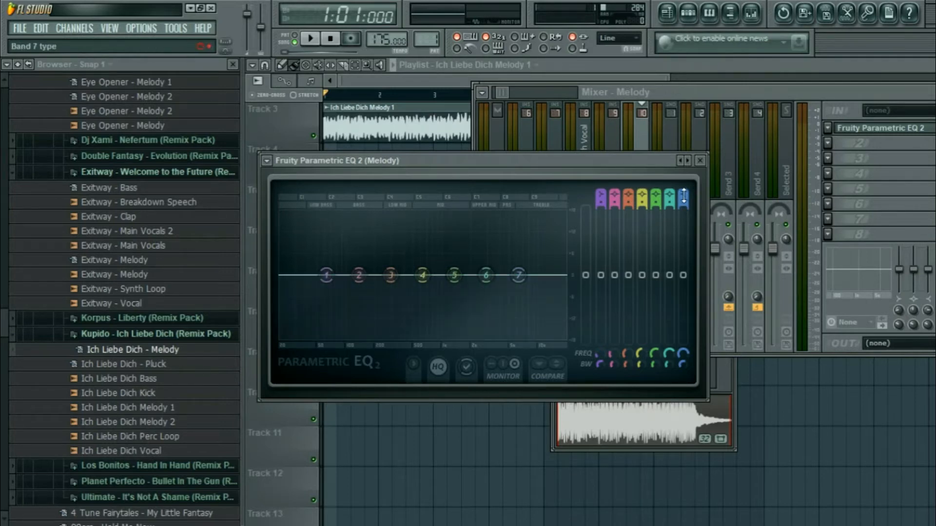
Make EQ band 7 a steep low-pass filter, lower its cutoff to just below band 3 and play the melody.
mouse_move(687, 194)
left_mouse_down()
mouse_move(687, 213)
mouse_move(686, 195)
left_mouse_up()
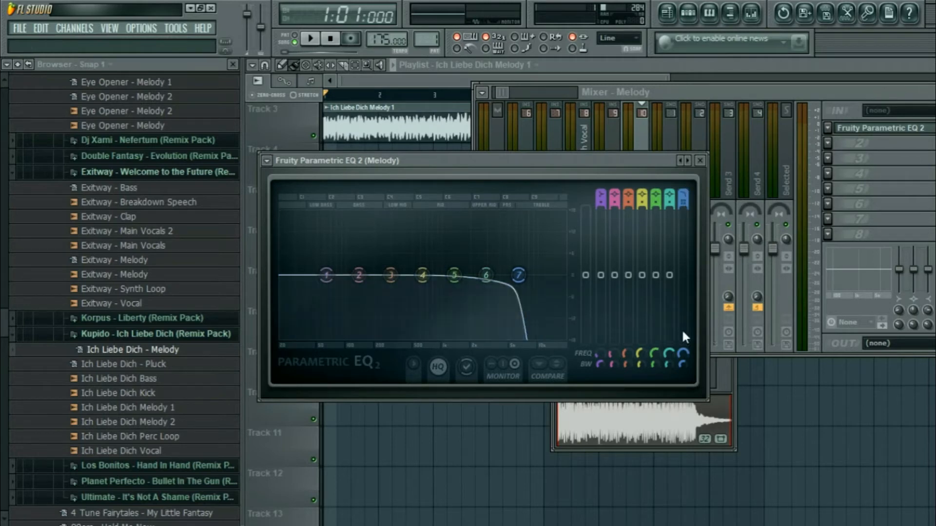
left_click_drag(523, 279, 383, 276)
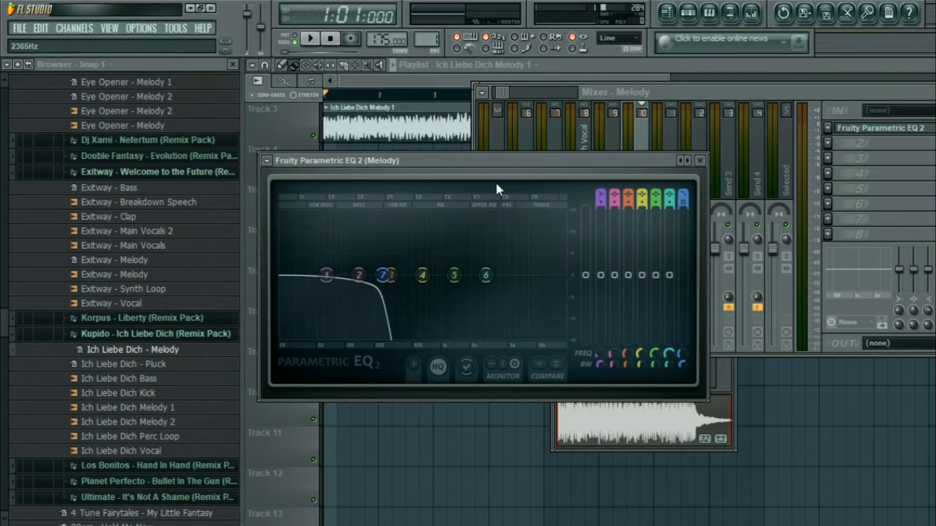
key("space")
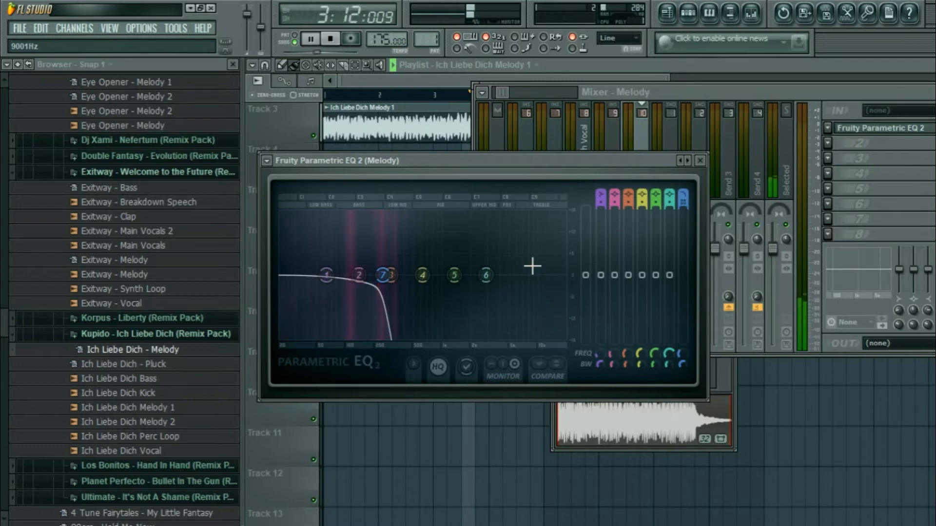
key("space")
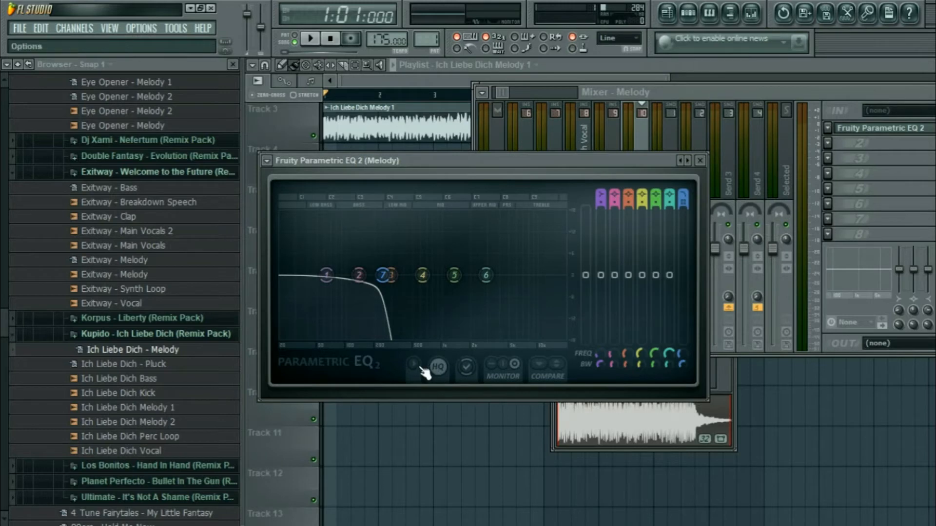
Hide the EQ band tokens, play the low-passed melody and show the tokens again.
left_click(470, 372)
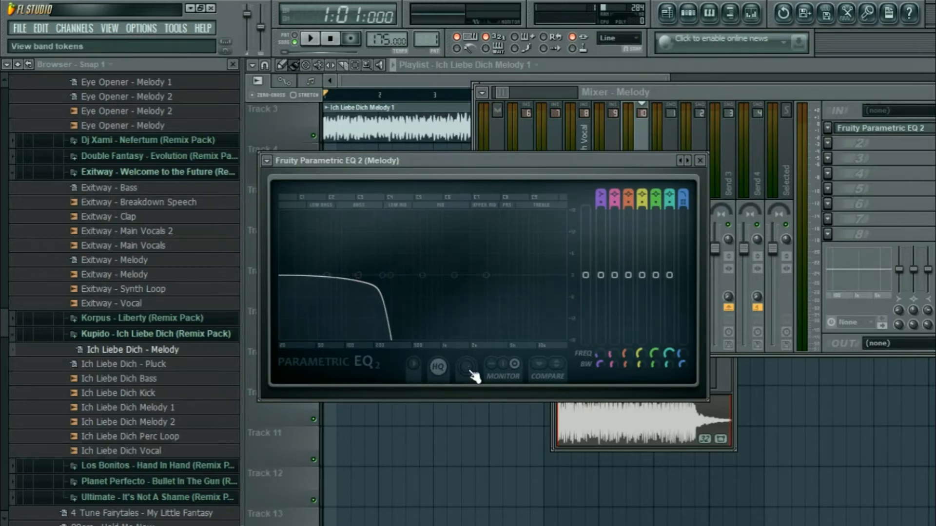
key("space")
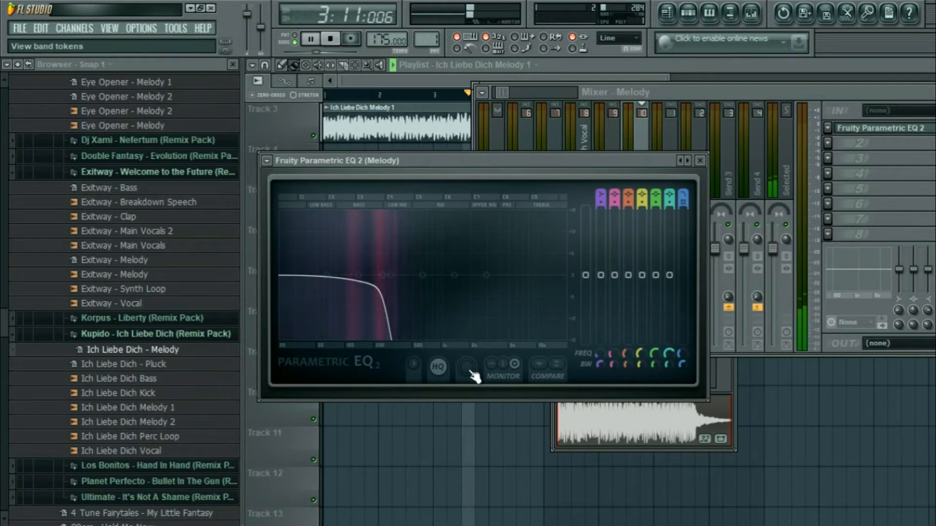
key("space")
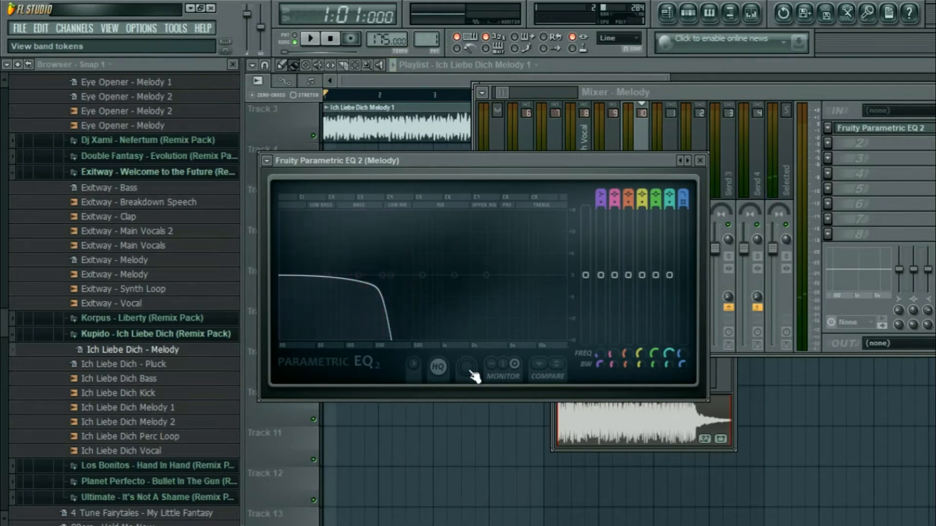
left_click(471, 373)
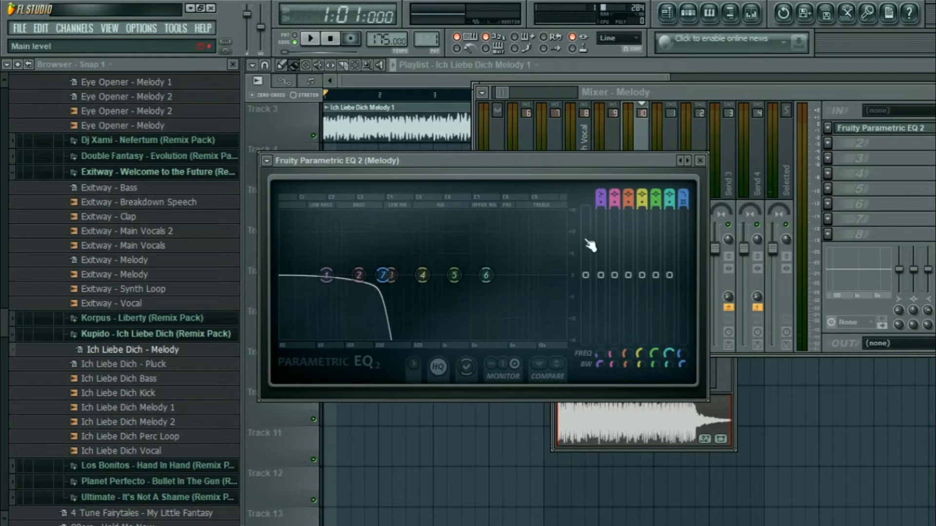
Remove band 7's low-pass filter and make band 1 a high pass, trying gentle and steep slopes and keeping a steep one.
left_click_drag(683, 191, 683, 207)
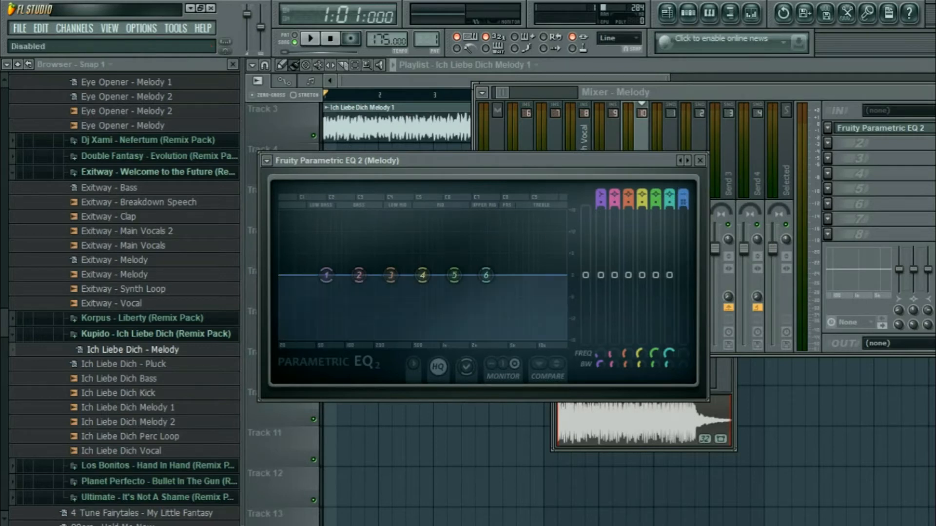
left_click_drag(601, 191, 600, 192)
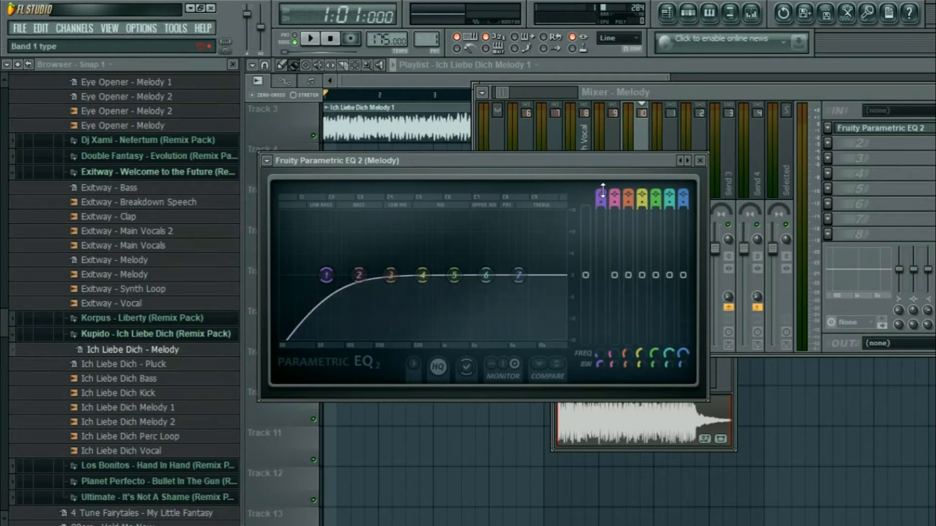
mouse_move(603, 191)
left_mouse_down()
mouse_move(603, 200)
mouse_move(603, 191)
left_mouse_up()
left_click_drag(601, 202, 601, 192)
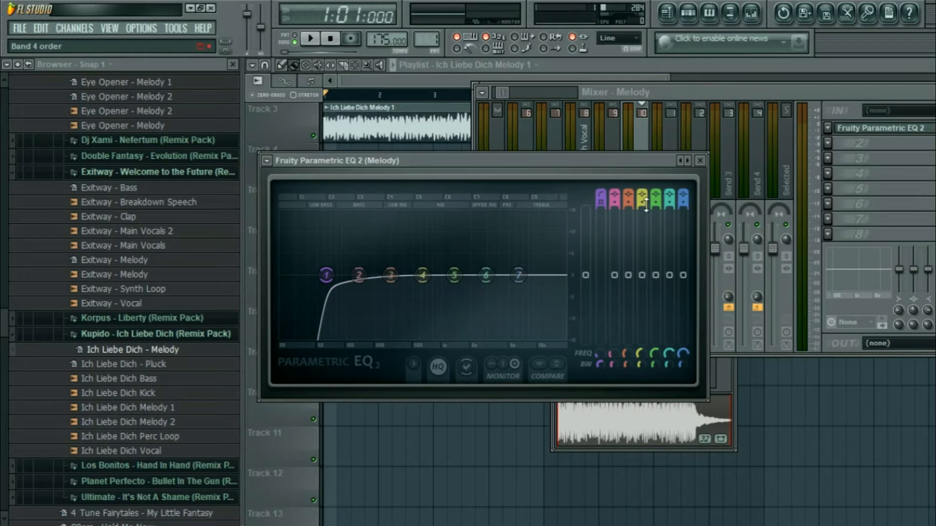
left_click_drag(603, 204, 603, 215)
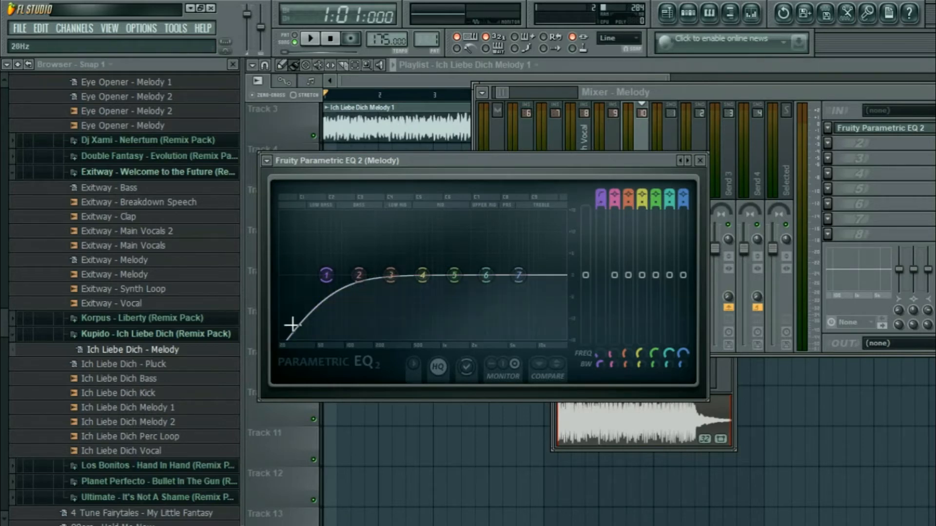
left_click_drag(602, 200, 601, 193)
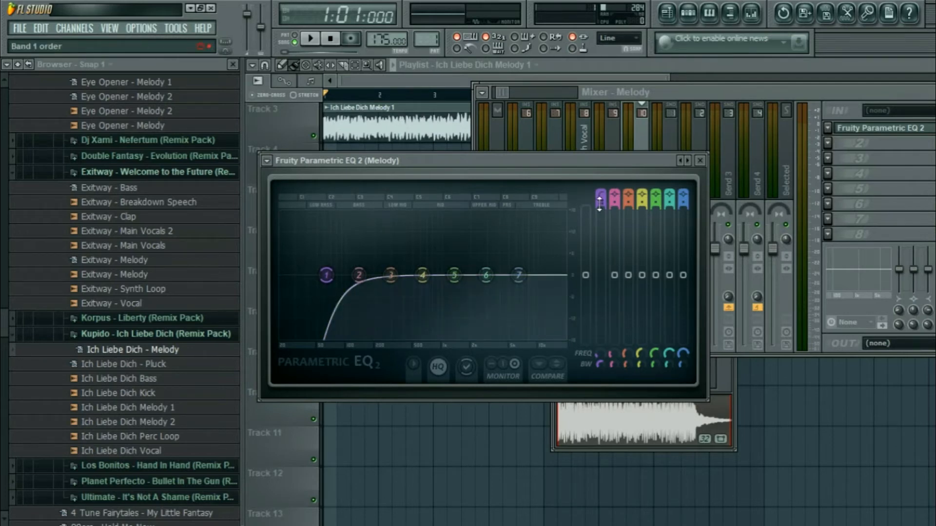
left_click_drag(600, 204, 599, 198)
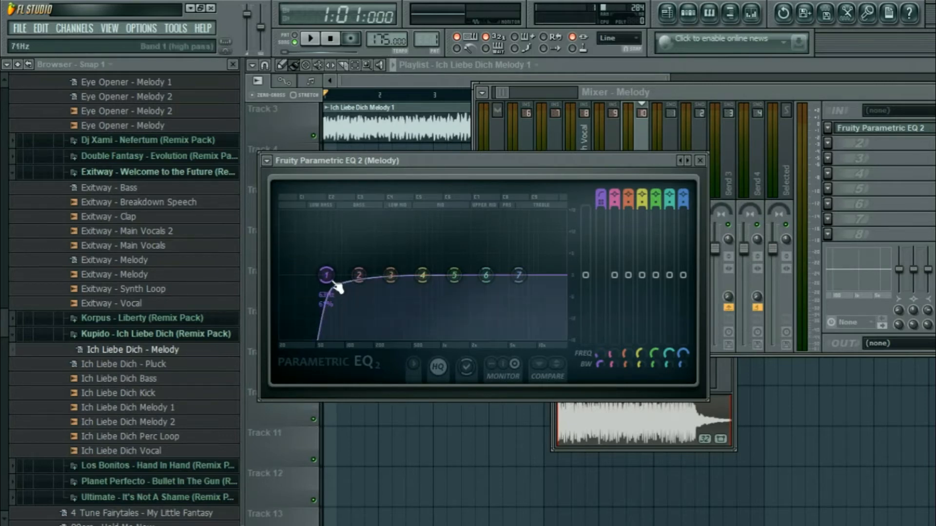
Lower band 1's high-pass cutoff to about 24 Hz and play the melody.
left_click_drag(331, 283, 292, 283)
key("space")
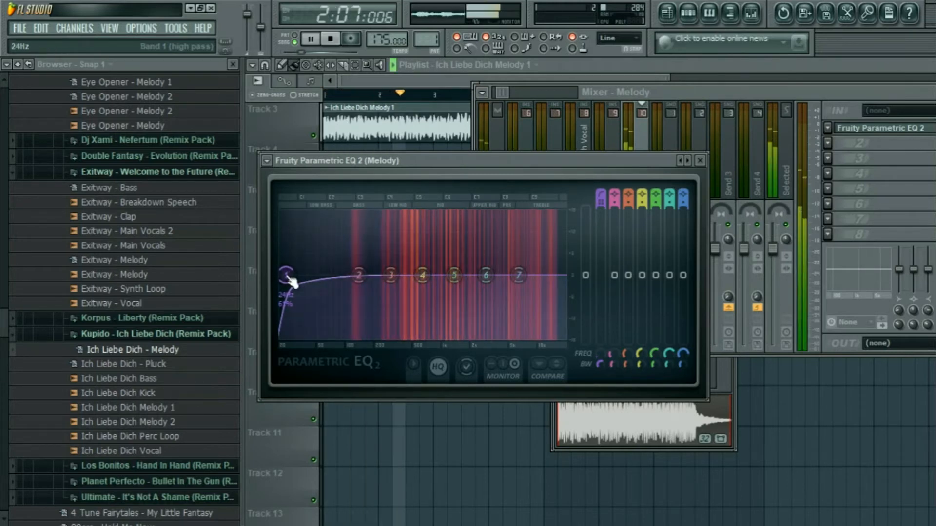
key("space")
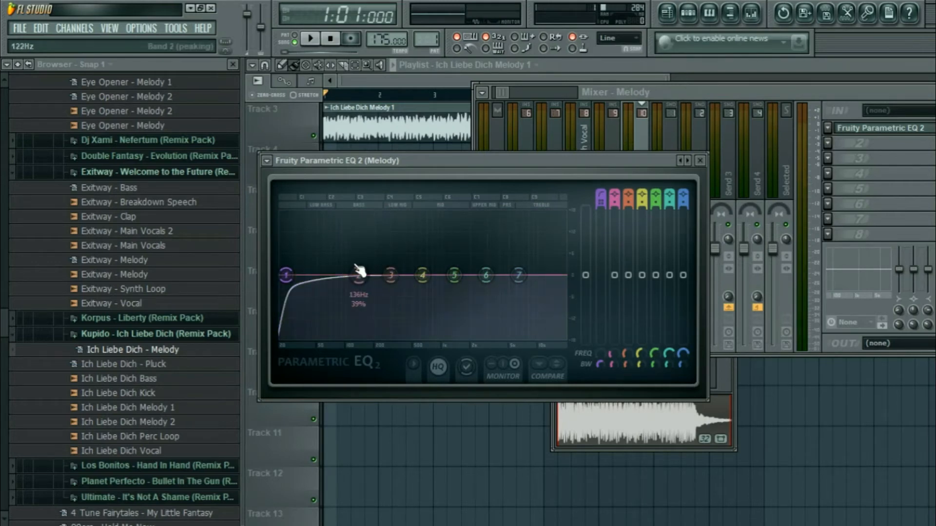
Sweep band 1's high-pass cutoff upward while the melody plays and leave it at about 84 Hz.
key("space")
left_click_drag(286, 275, 378, 278)
key("space")
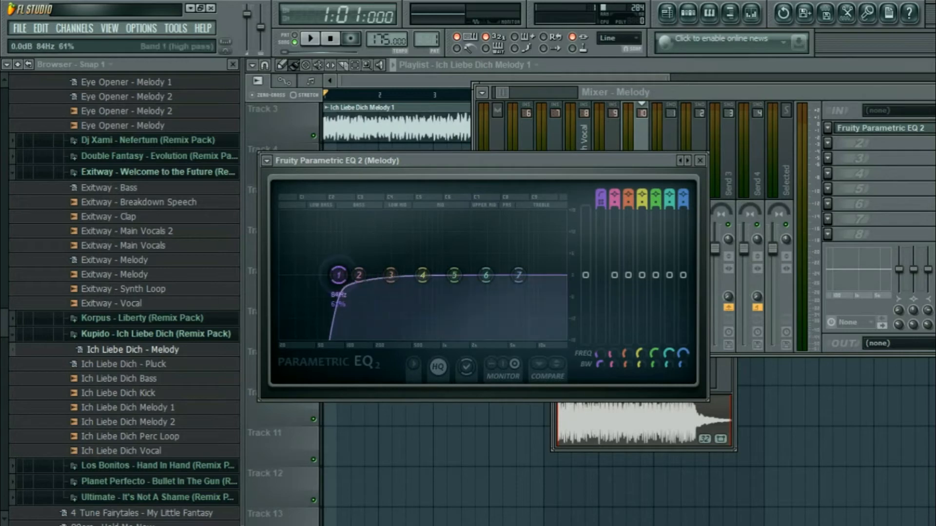
Play the melody with the high-pass cutoff at about 84 Hz, restarting it from the beginning to hear it again.
key("space")
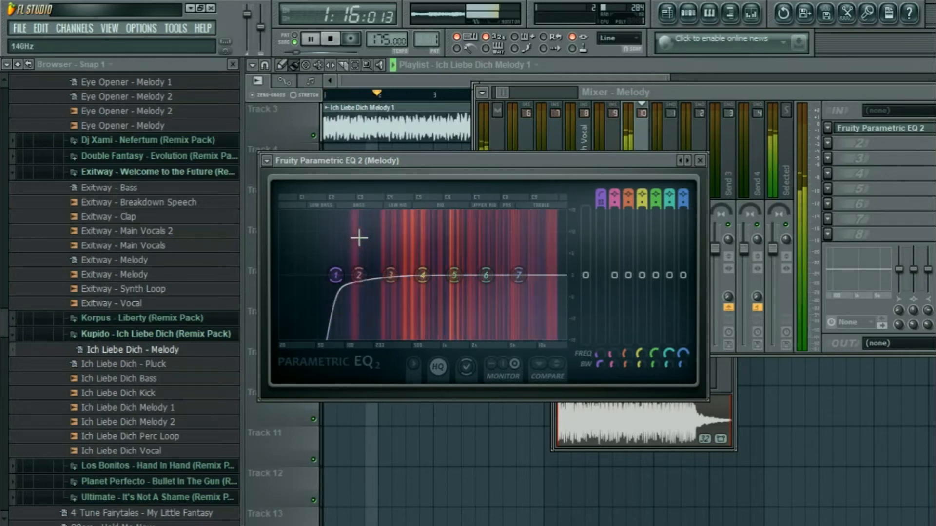
key("space")
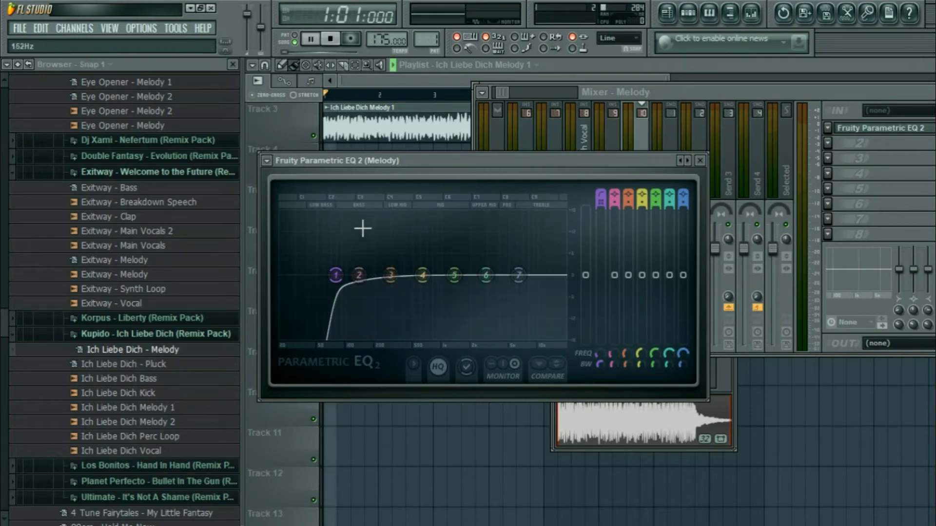
key("space")
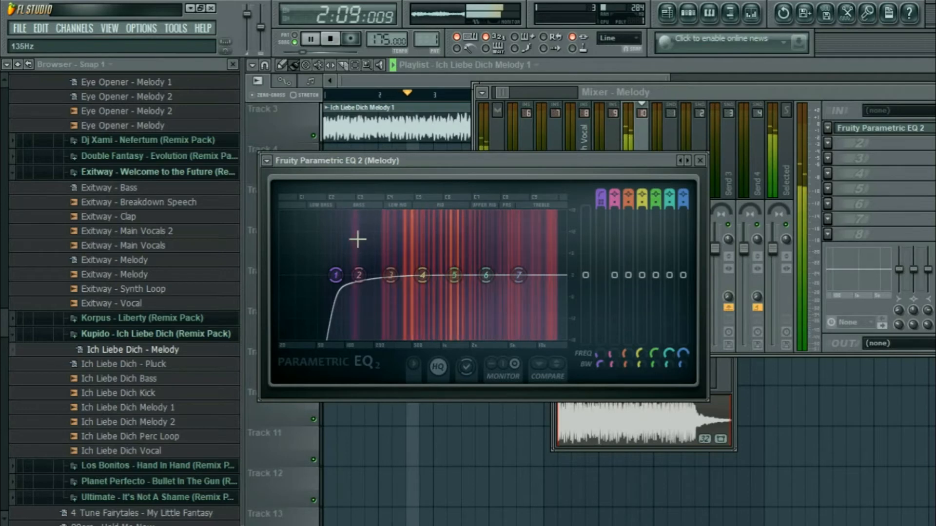
Raise band 1's high-pass cutoff in stages to about 212 Hz while the melody plays, and stop playback.
left_click_drag(335, 274, 363, 275)
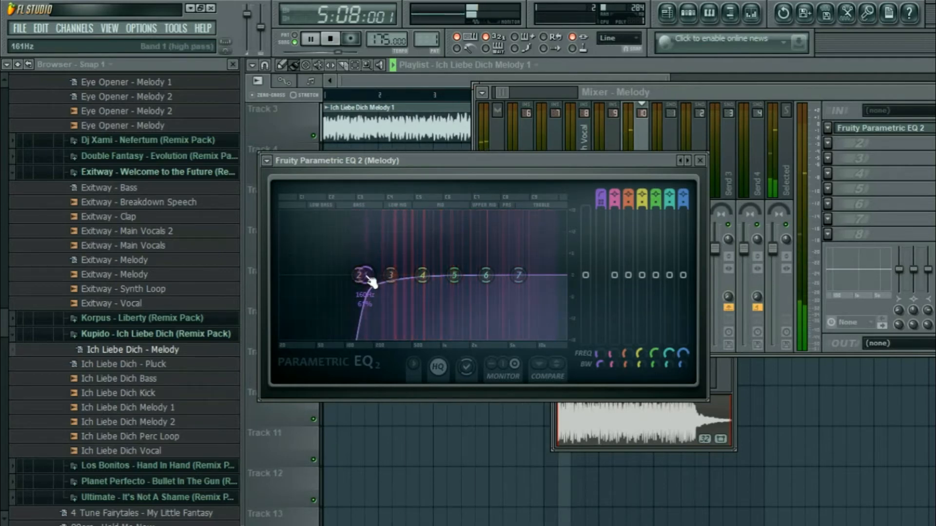
key("space")
key("space")
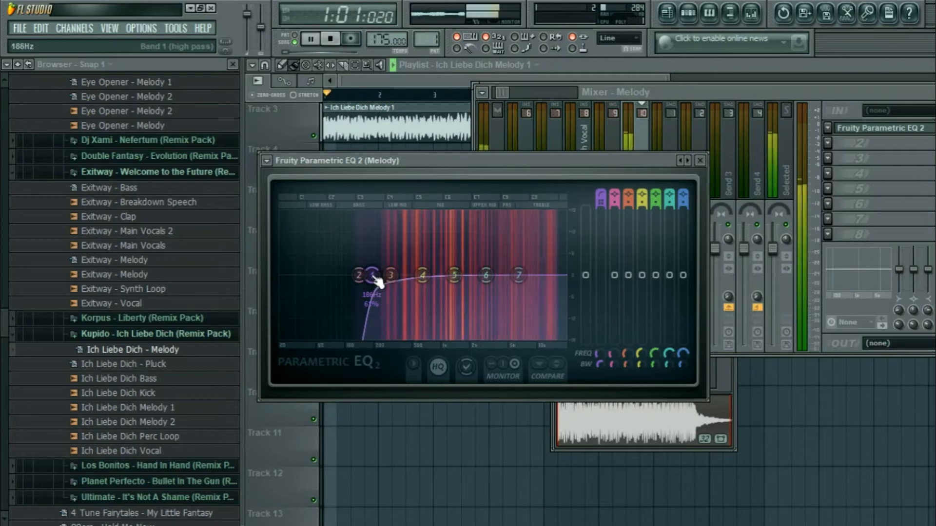
left_click_drag(366, 275, 383, 282)
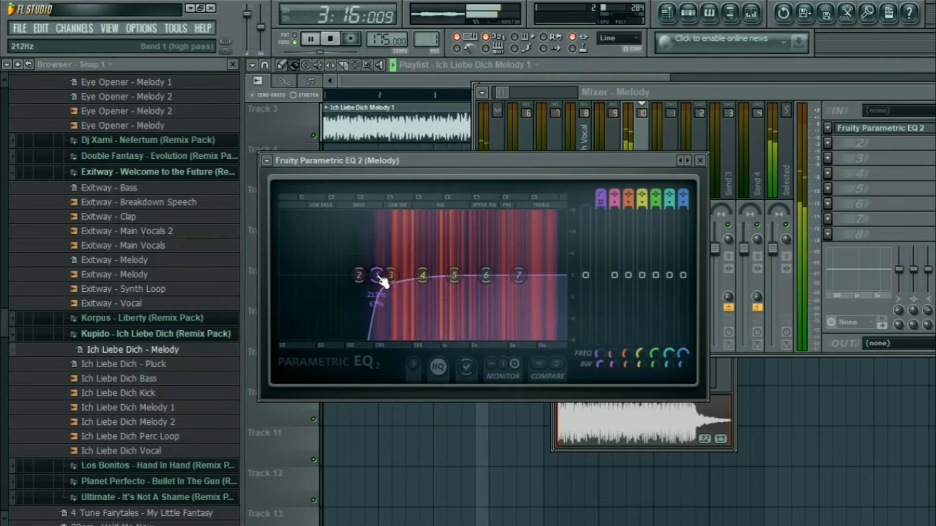
key("space")
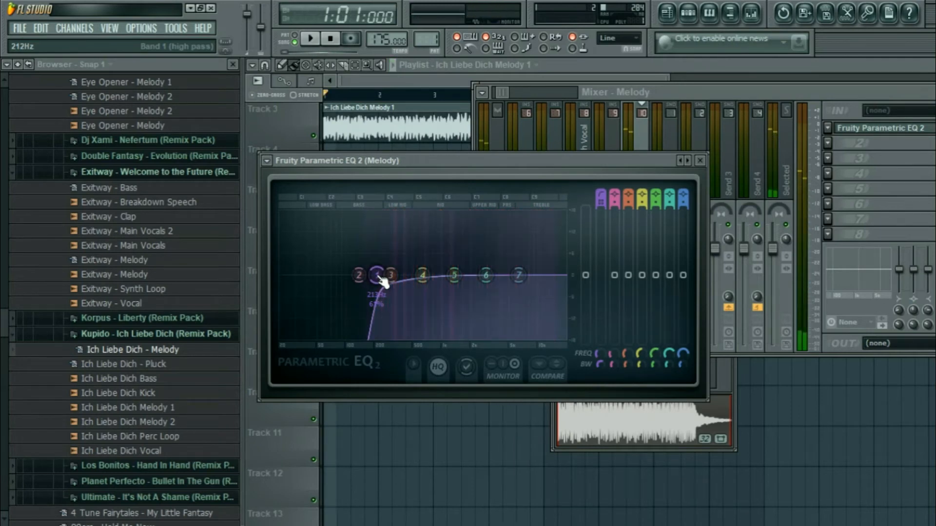
Return to the playlist, unmute the vocal clip's Track 4 and mute the melody's Track 3.
left_click(390, 77)
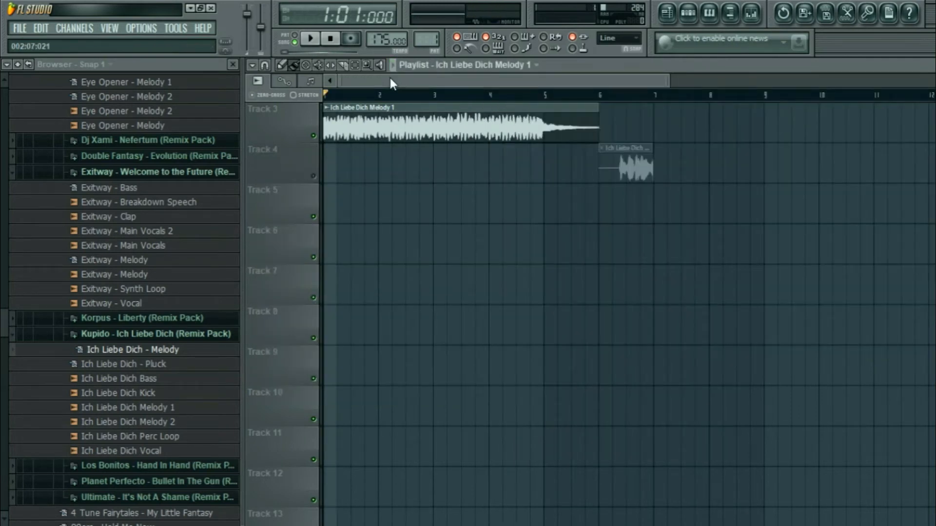
left_click(314, 177)
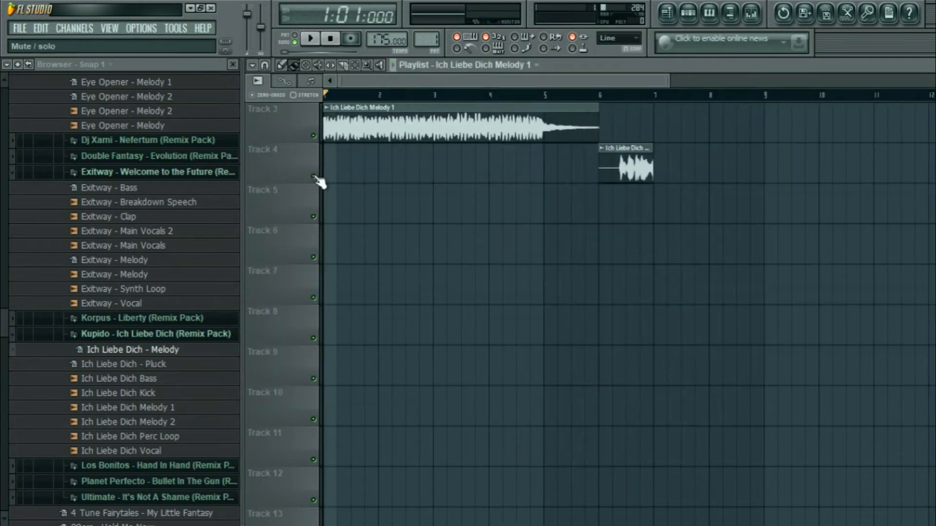
left_click(313, 136)
Set the playback start at bar 6 and select the time range from bar 6 to bar 8 around the vocal clip.
left_click(599, 94)
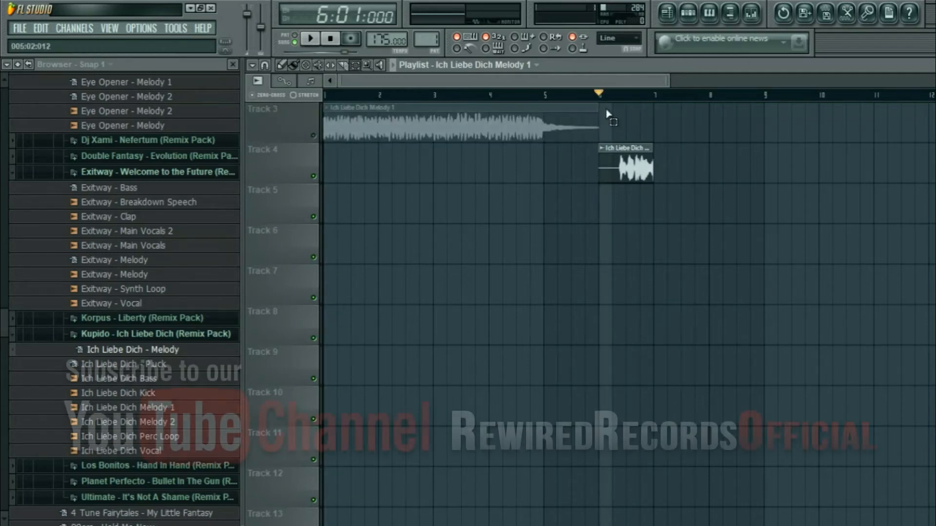
left_click_drag(592, 95, 718, 100)
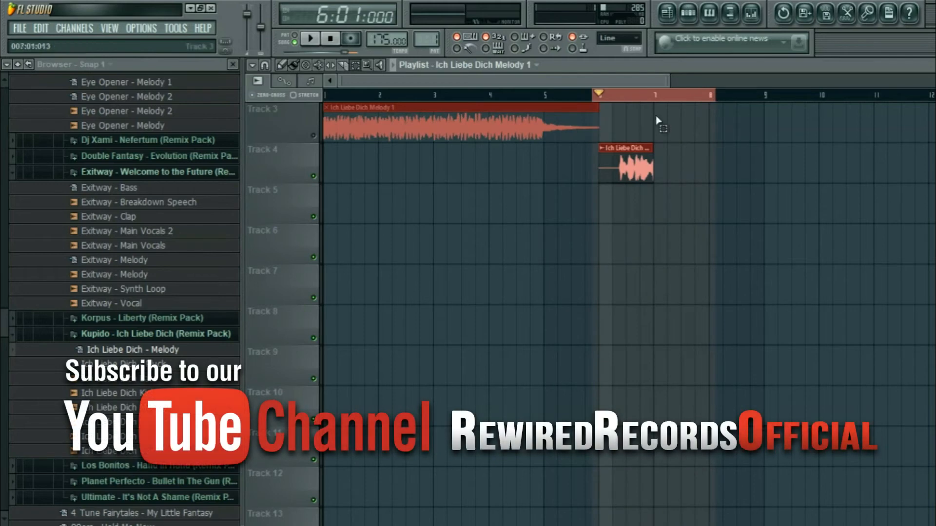
left_click_drag(598, 95, 706, 96)
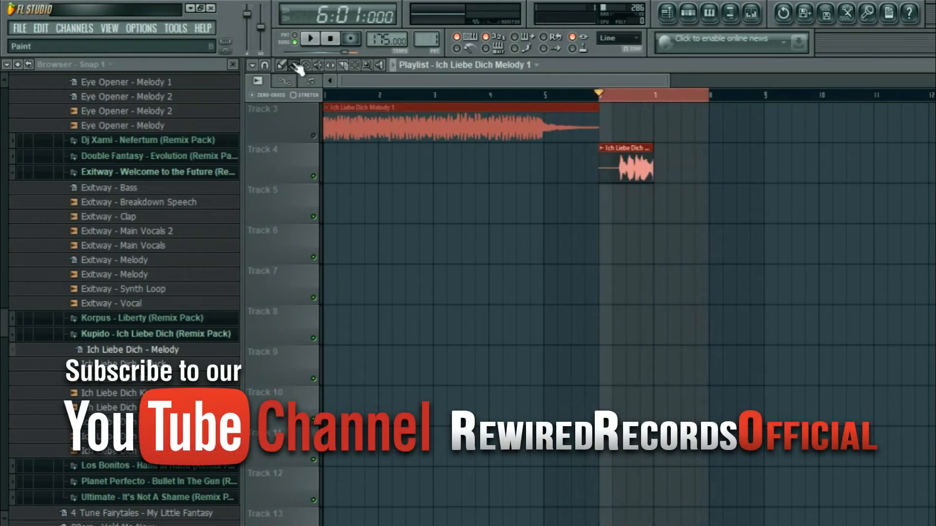
Load Fruity Parametric EQ 2 into effect slot 2 of the Ich Liebe Dich Vocal mixer track and play the unfiltered vocal.
double_click(622, 159)
left_click(751, 14)
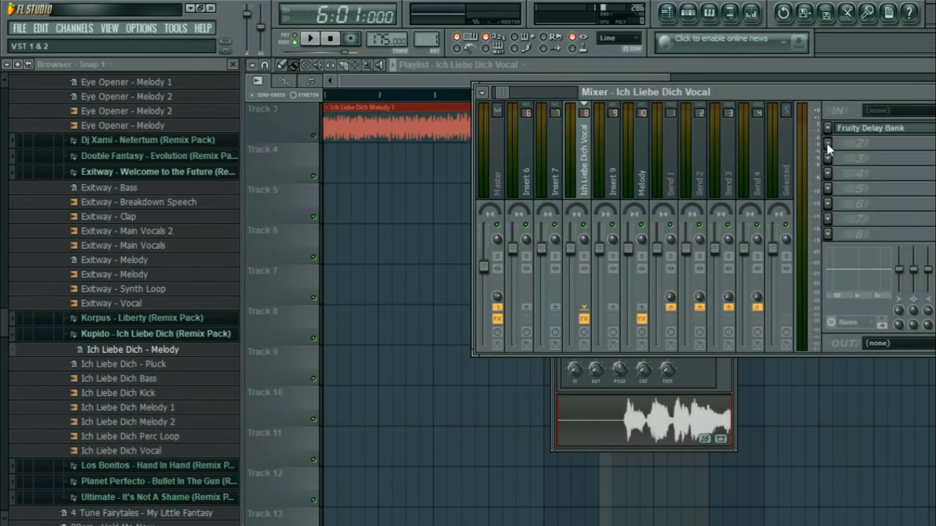
left_click(834, 495)
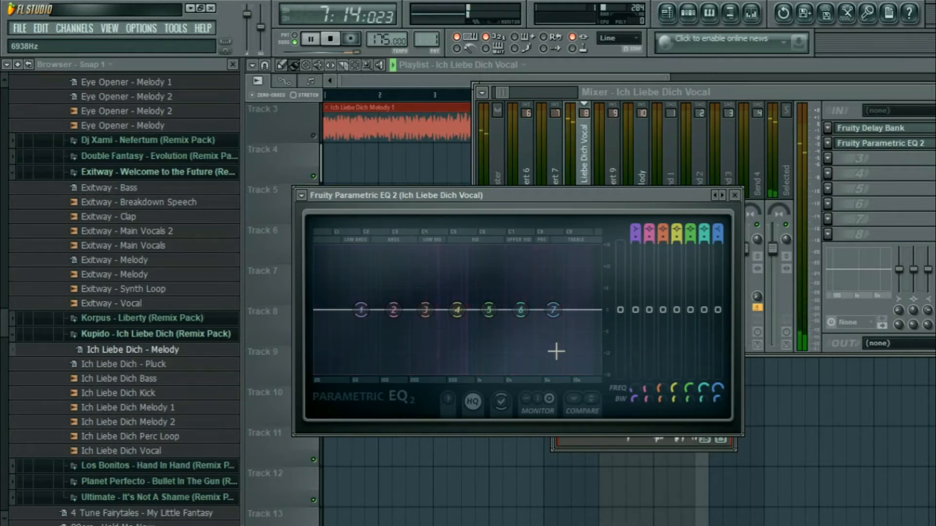
key("space")
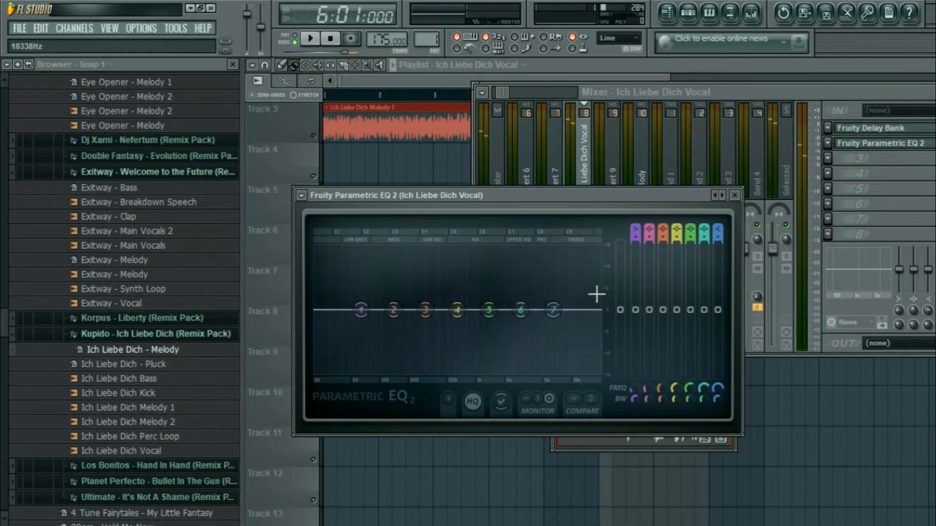
Make band 7 of the vocal EQ a steep low pass and sweep its cutoff down, leaving it at about 377 Hz.
left_click_drag(718, 225, 721, 231)
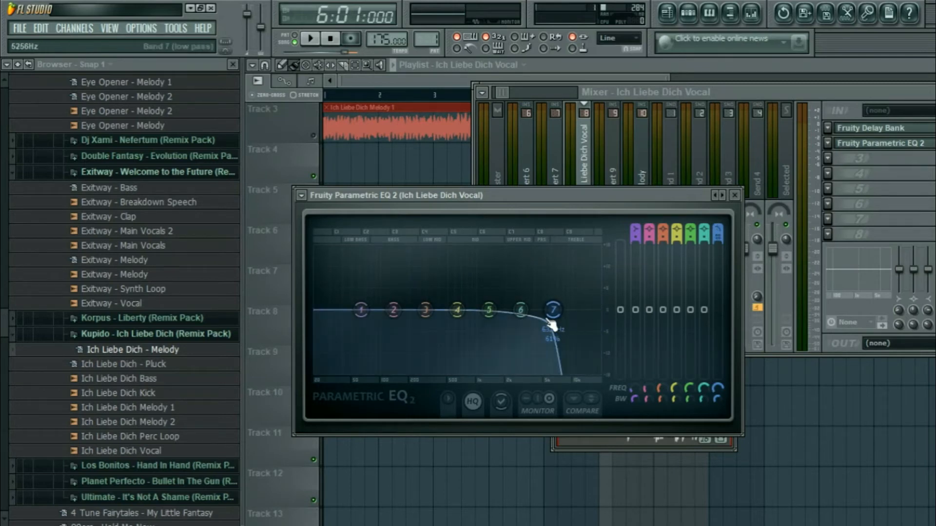
left_click_drag(553, 310, 429, 309)
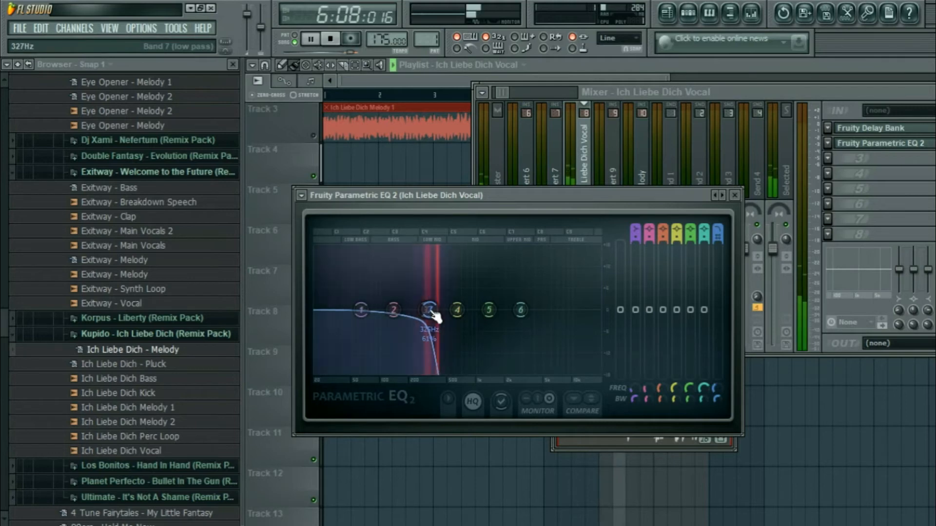
key("space")
left_click_drag(433, 312, 439, 311)
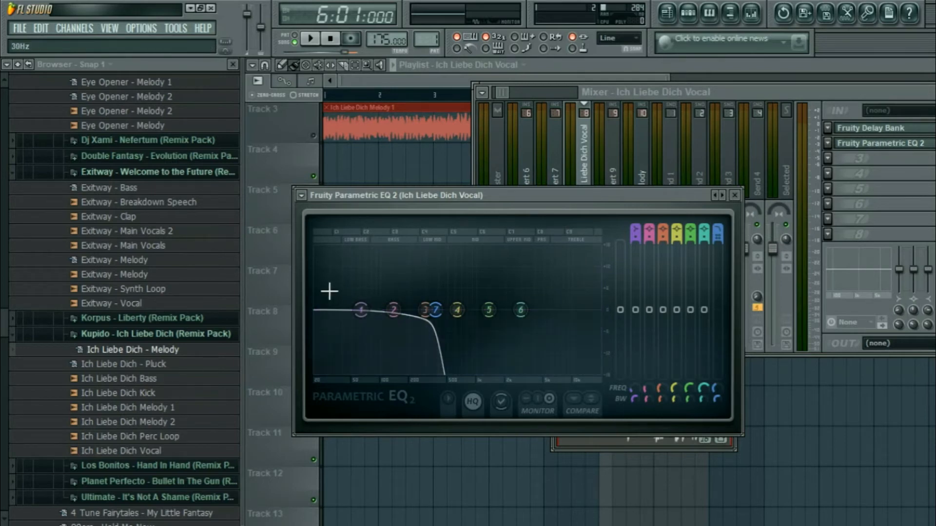
Play the low-passed vocal twice and stop playback.
key("space")
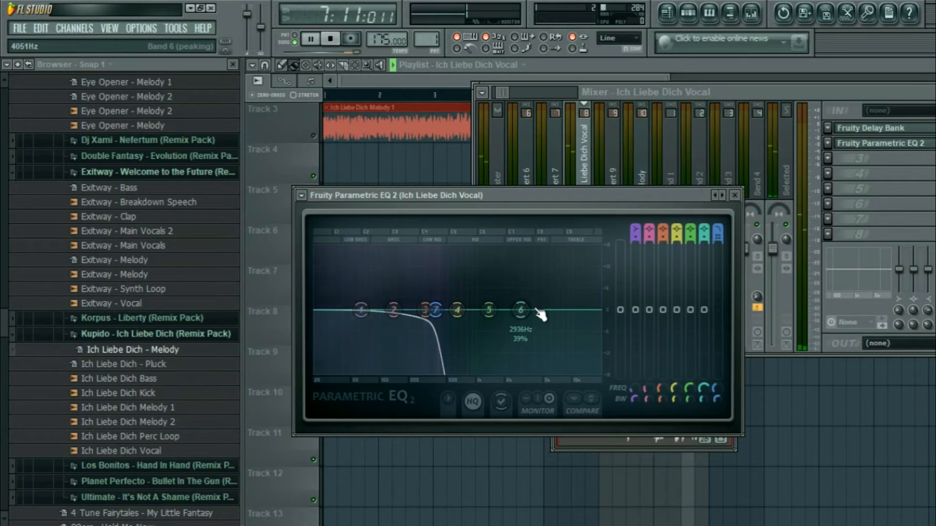
key("space")
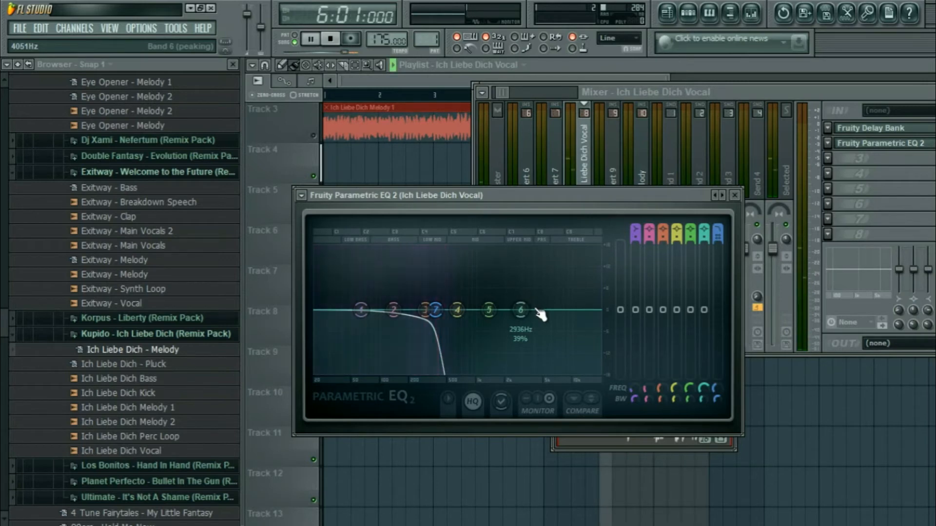
key("space")
key("space")
Remove band 7's low-pass filter and restore the vocal EQ's default flat preset.
right_click(716, 226)
left_click(735, 229)
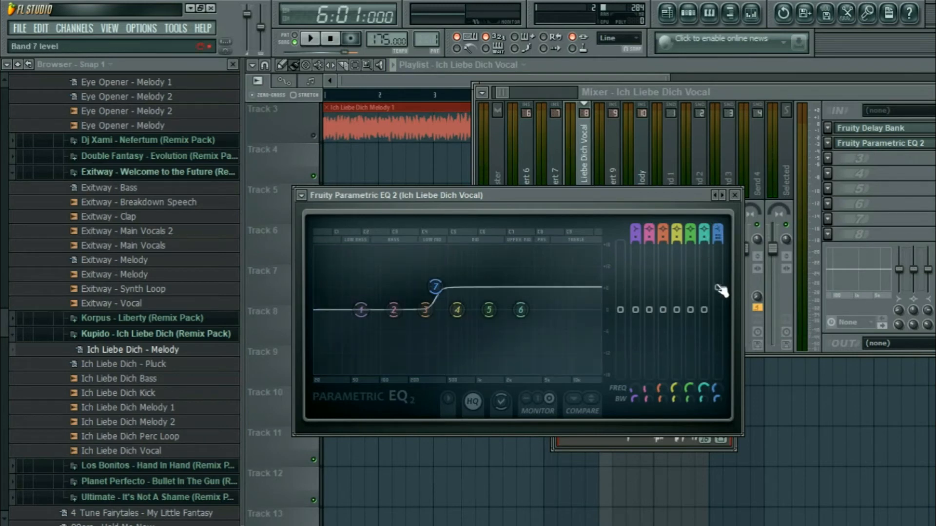
left_click_drag(717, 288, 717, 310)
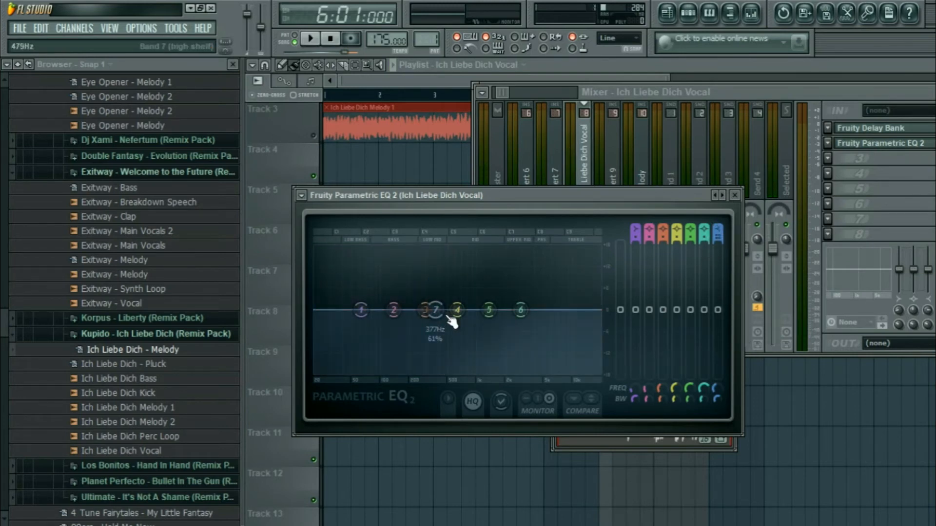
left_click(715, 196)
Make band 1 of the vocal EQ a steep high pass and sweep its cutoff upward while the vocal plays.
mouse_move(636, 228)
left_mouse_down()
mouse_move(635, 236)
mouse_move(635, 227)
left_mouse_up()
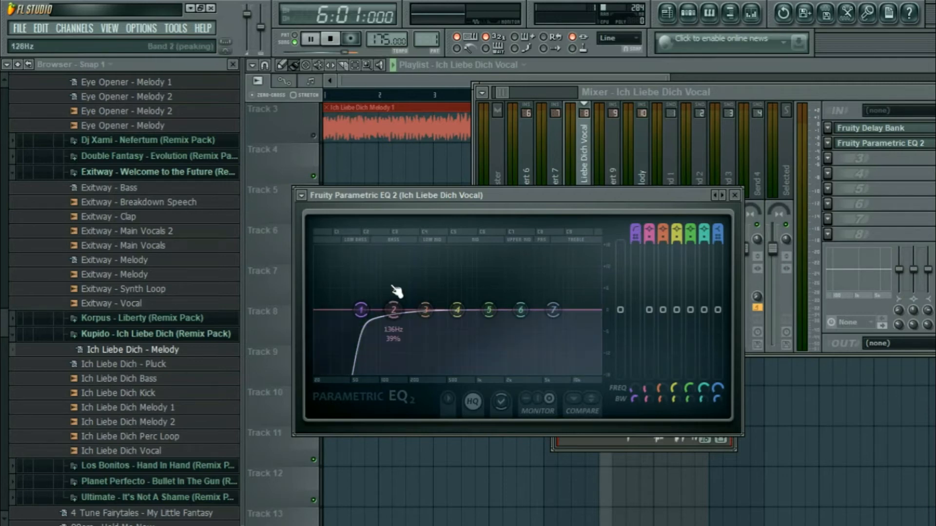
key("space")
left_click_drag(361, 310, 427, 316)
Replay the high-passed vocal and fine-tune band 1's cutoff to about 270 Hz.
key("space")
key("space")
key("space")
key("space")
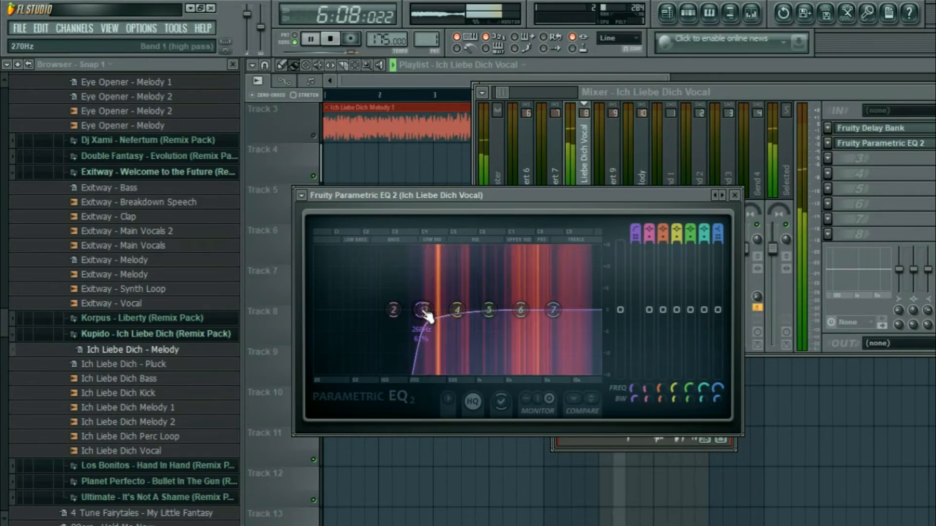
left_click_drag(423, 312, 425, 311)
Stop playback and close the vocal's EQ window and the mixer.
left_click(735, 194)
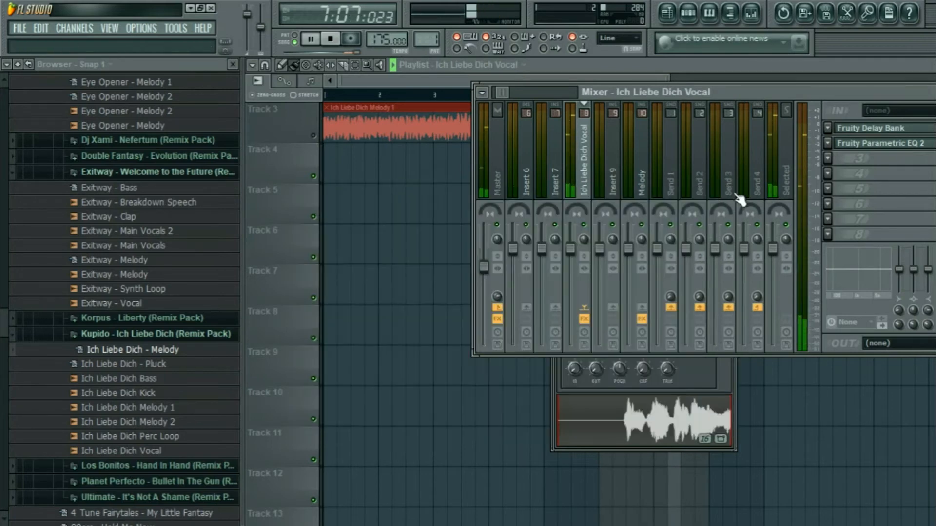
key("space")
left_click(930, 91)
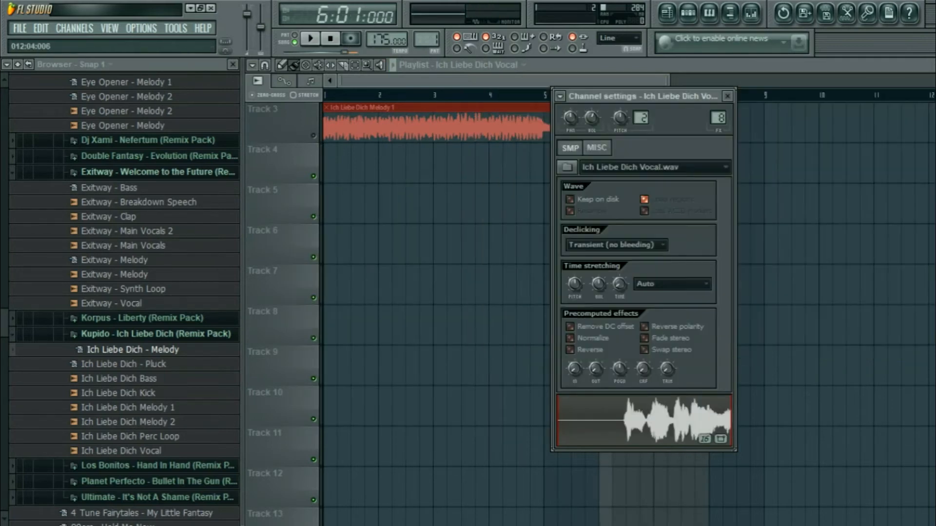
Unmute the melody's Track 3 and clear the clip selection and the bar 6 to 8 time range.
left_click(313, 136)
left_click(419, 204, "ctrl")
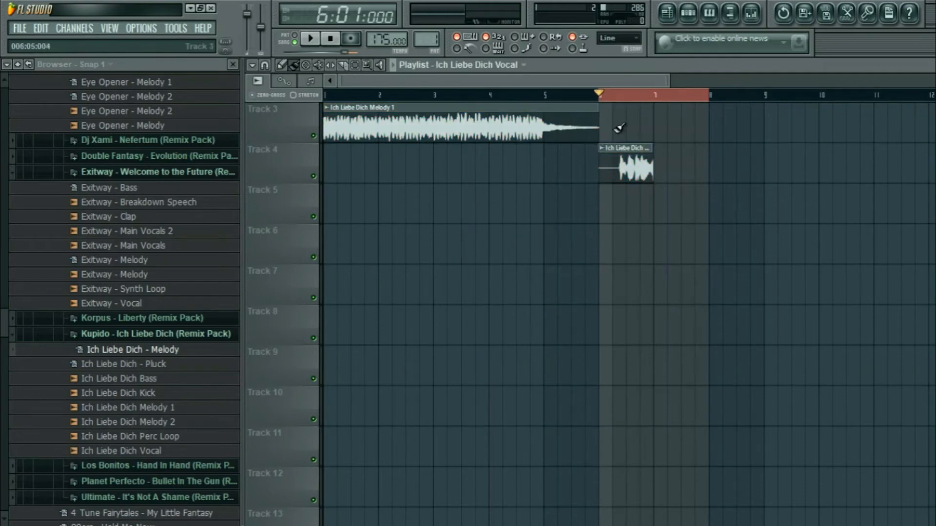
left_click(605, 94)
Move the vocal clip underneath the melody on Track 4, with its sliced-off ending placed at bar 4.
left_click_drag(622, 163, 429, 163)
scroll(457, 241, "up", 5)
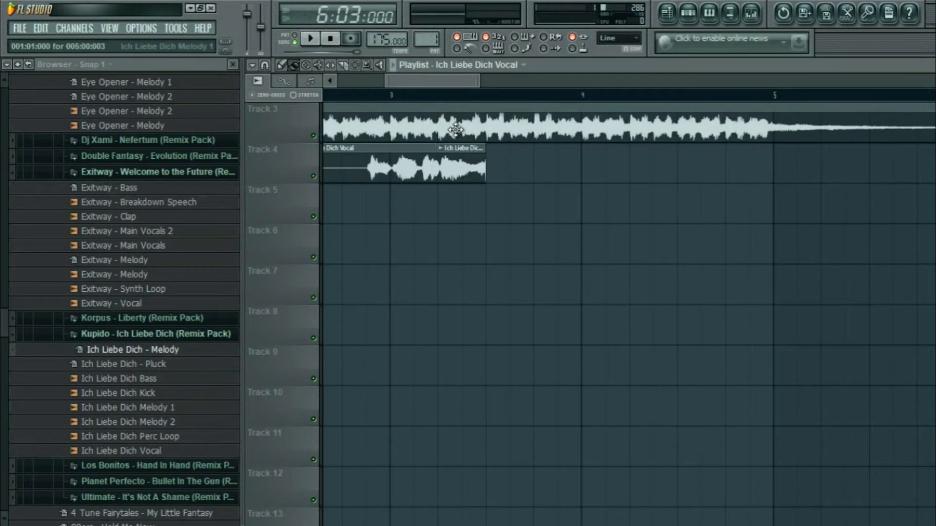
left_click_drag(460, 162, 604, 163)
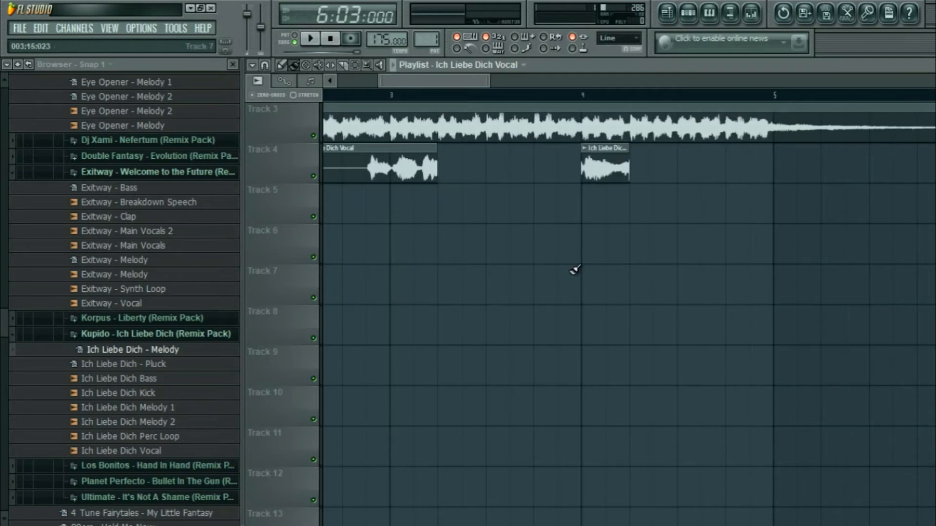
Play the combined melody and vocal from the beginning twice and stop playback.
scroll(575, 271, "down", 6)
left_click(337, 43)
key("space")
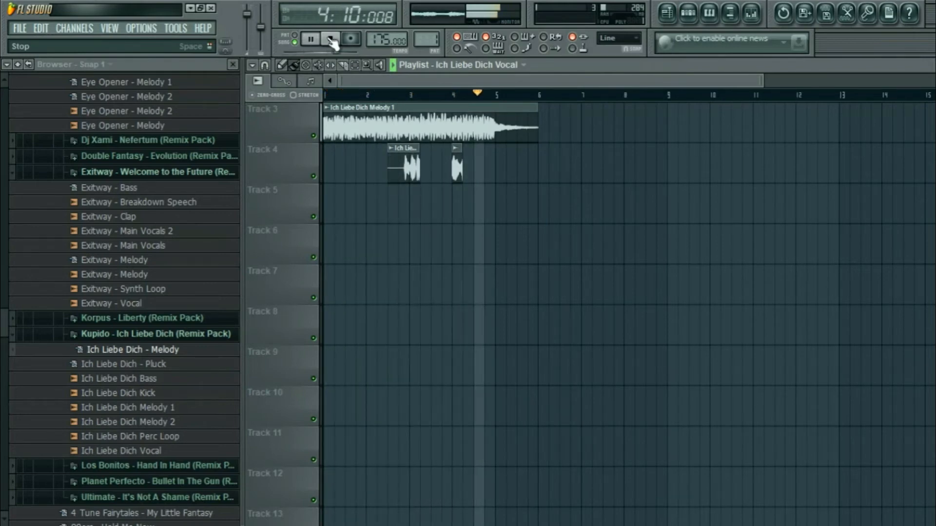
left_click(332, 43)
key("space")
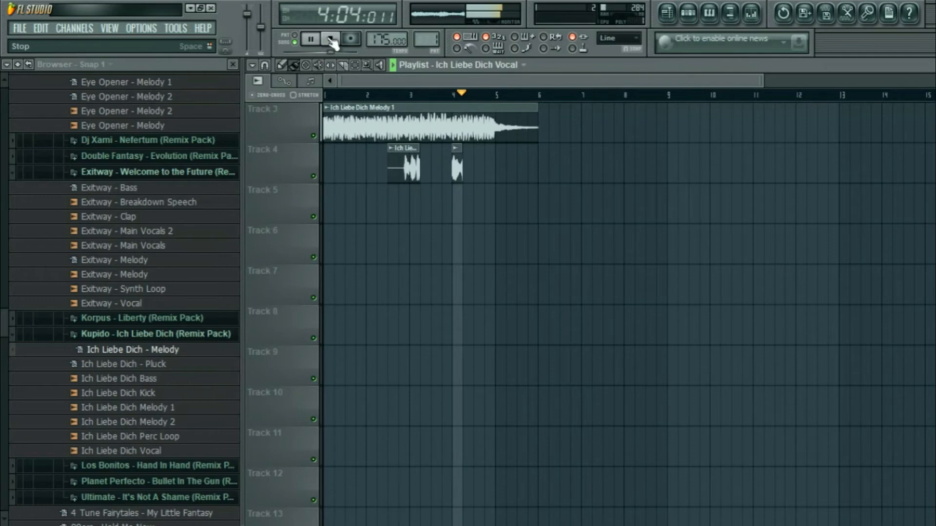
left_click(331, 43)
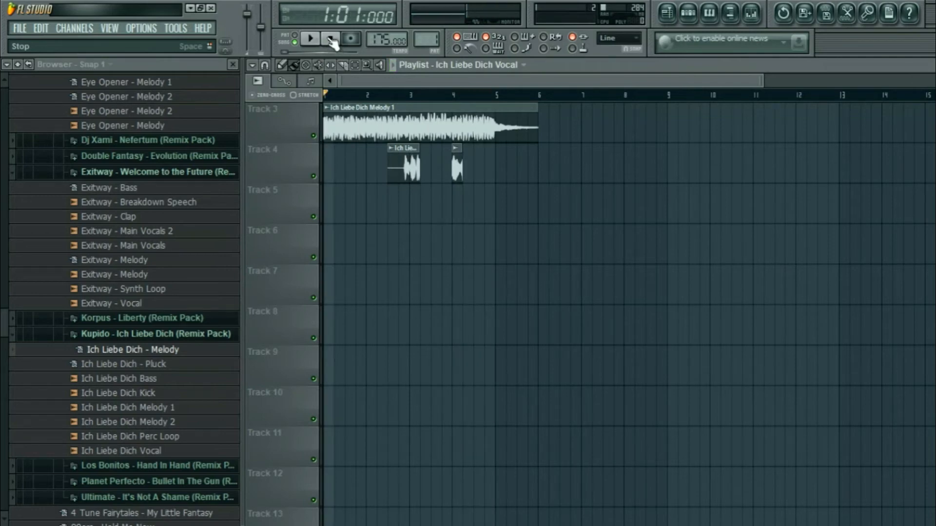
Play the melody and vocal arrangement from bar 3.
scroll(534, 268, "up", 5)
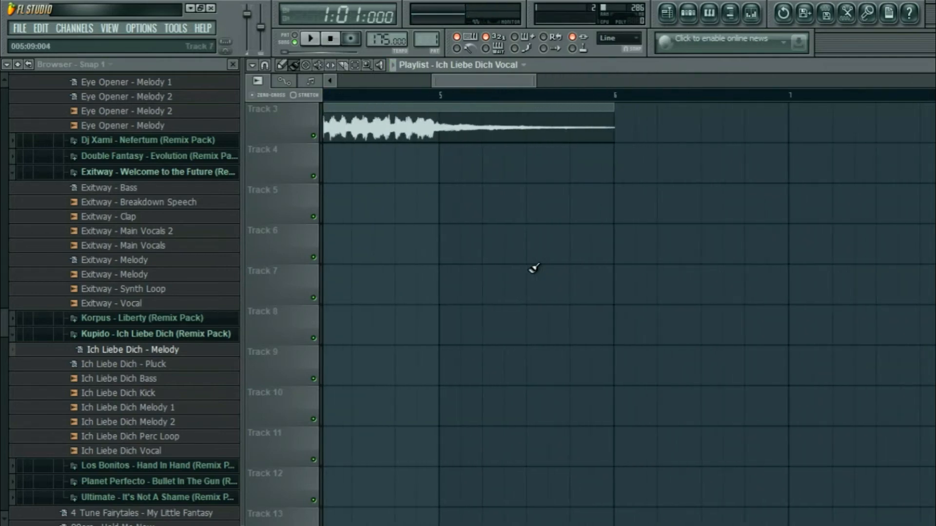
scroll(534, 268, "left", 3)
scroll(534, 268, "up", 3)
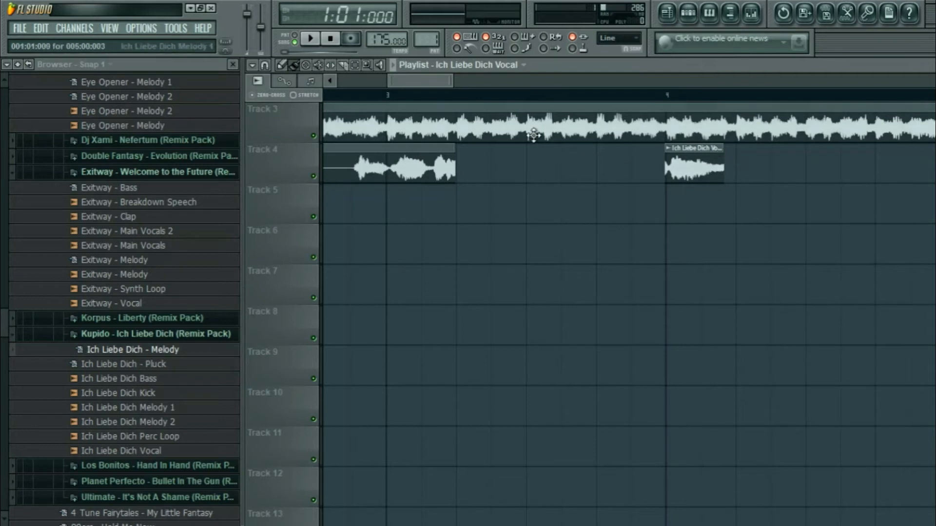
left_click(386, 95)
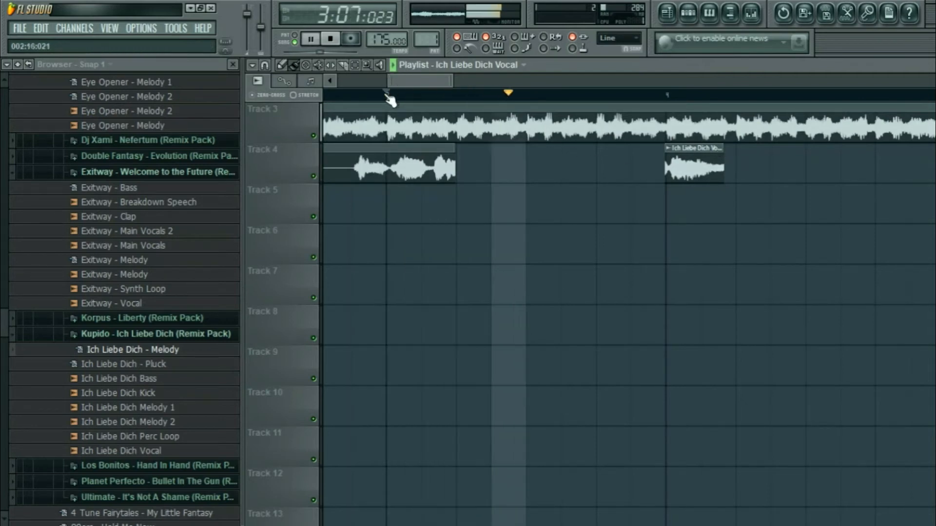
Stop playback and place the Bass pattern on Track 5 starting at bar 1, under the melody and vocal.
key("space")
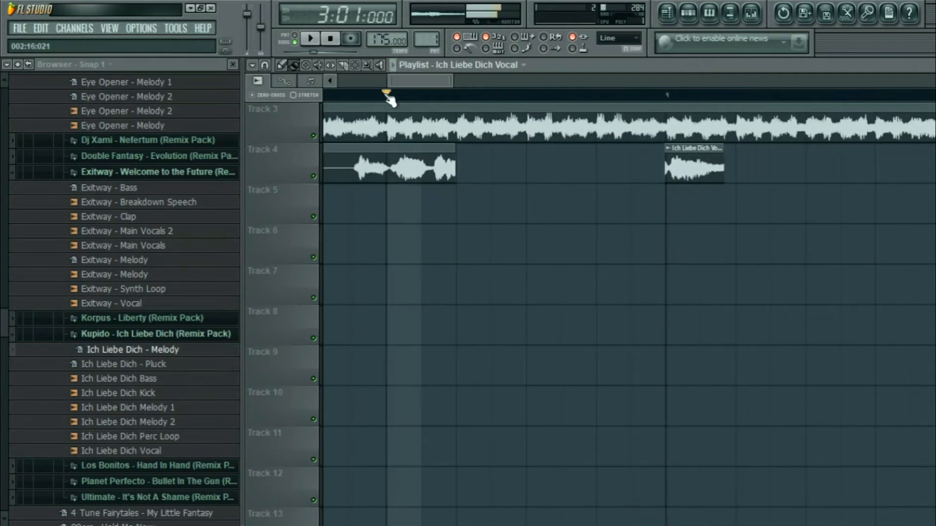
scroll(390, 100, "up", 5)
left_click_drag(387, 81, 310, 100)
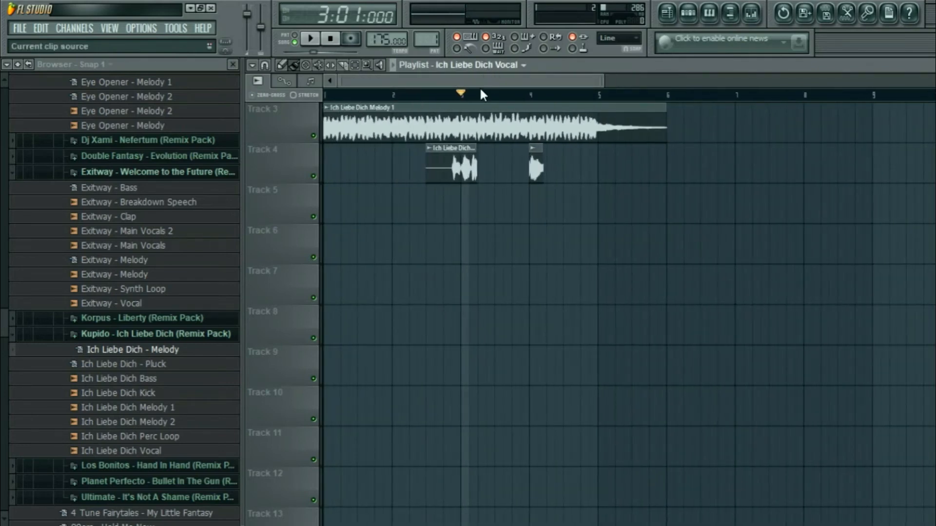
left_click(472, 124)
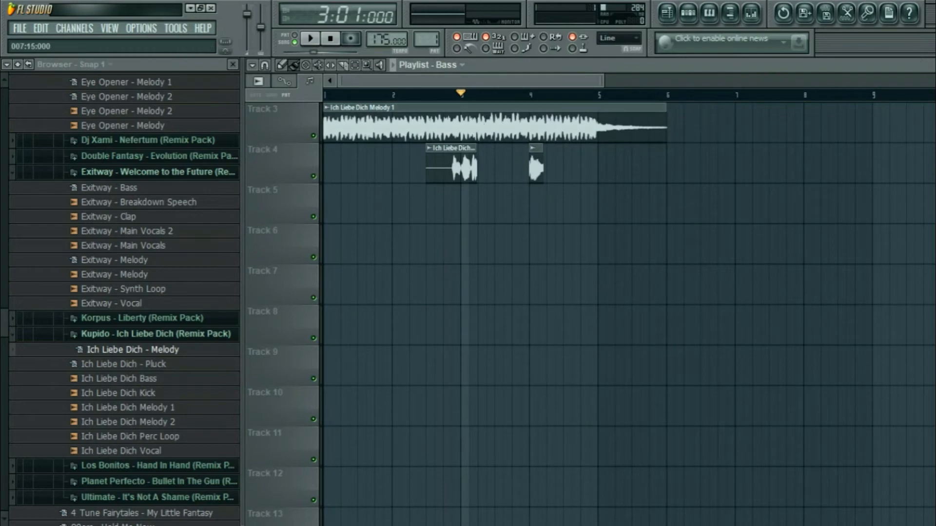
left_click(333, 207)
left_click_drag(378, 215, 318, 223)
double_click(349, 221)
Inspect the Ich Liebe Dich Bass channel's sample and piano roll, and audition the Bass pattern in pattern mode.
left_click(295, 35)
left_click(398, 265)
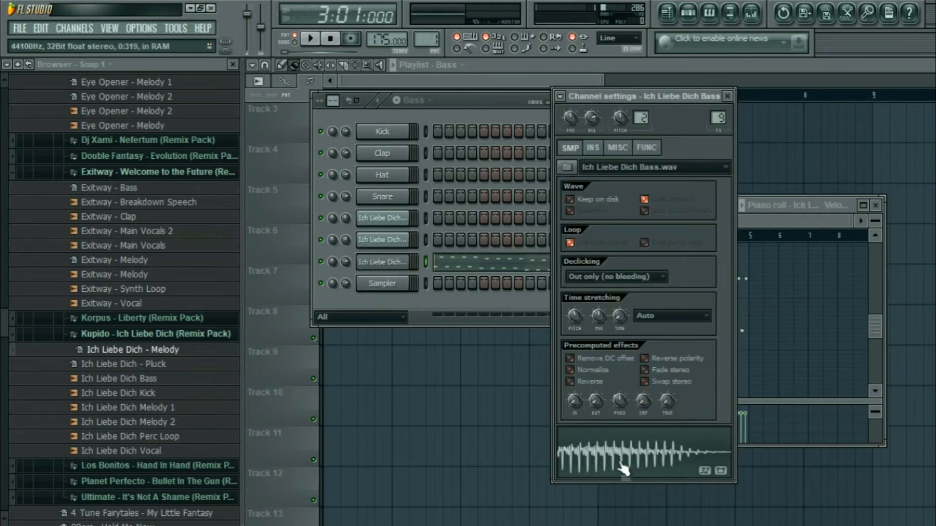
left_click(474, 302)
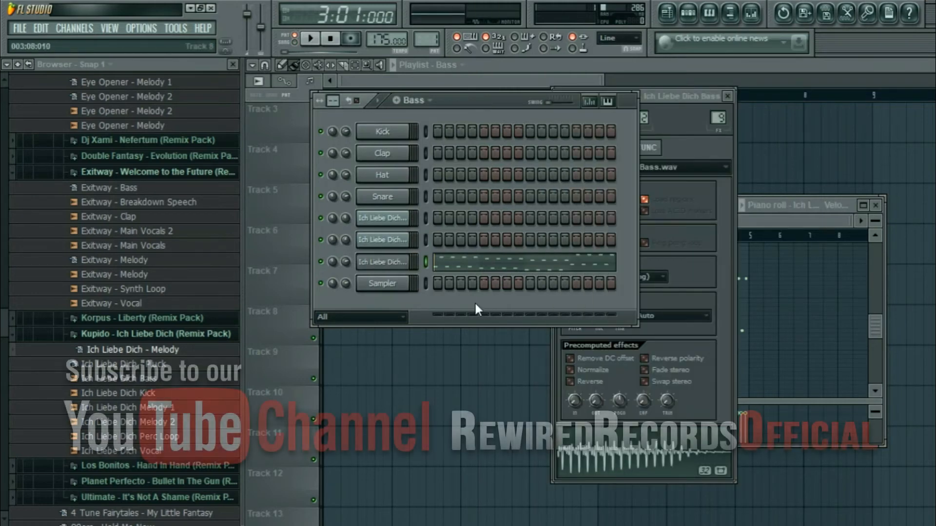
left_click(451, 268)
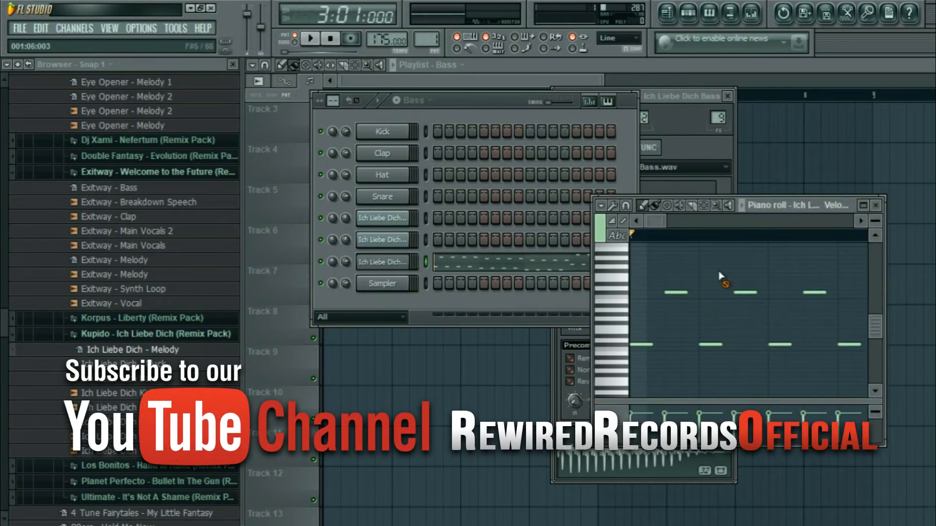
key("space")
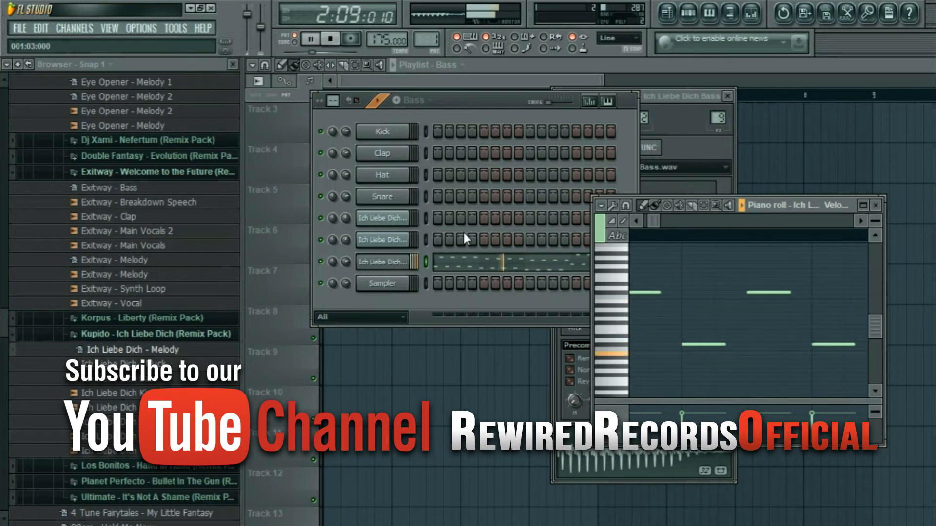
key("space")
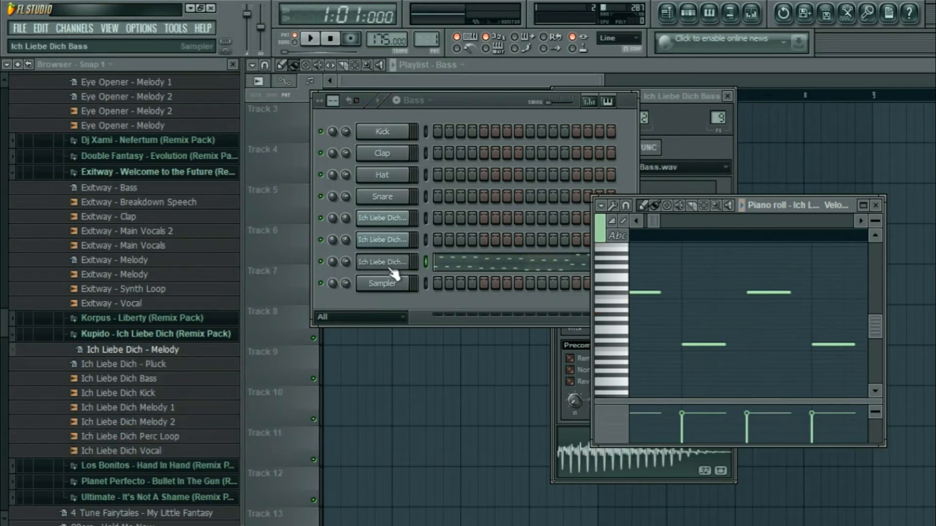
Insert Fruity Parametric EQ 2 on the bass channel's mixer track, Insert 9, and play the bass through it.
left_click(390, 268)
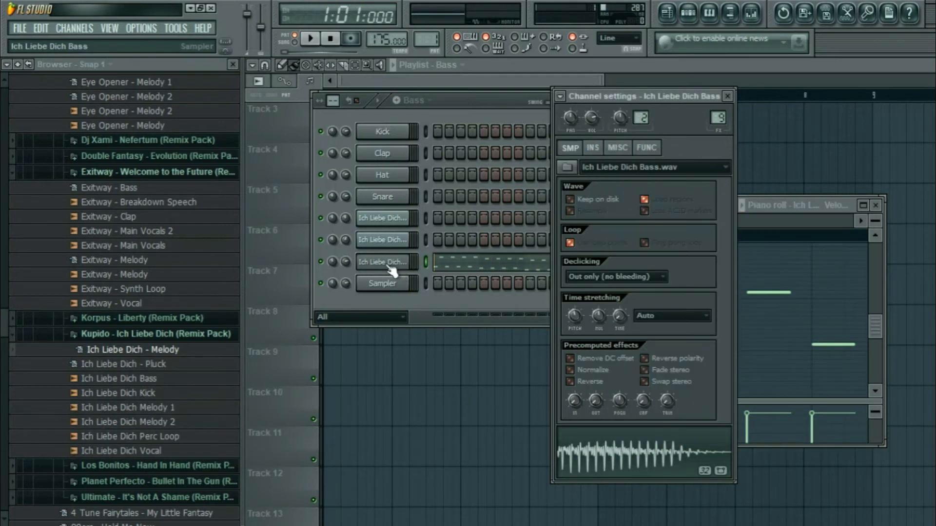
left_click(759, 21)
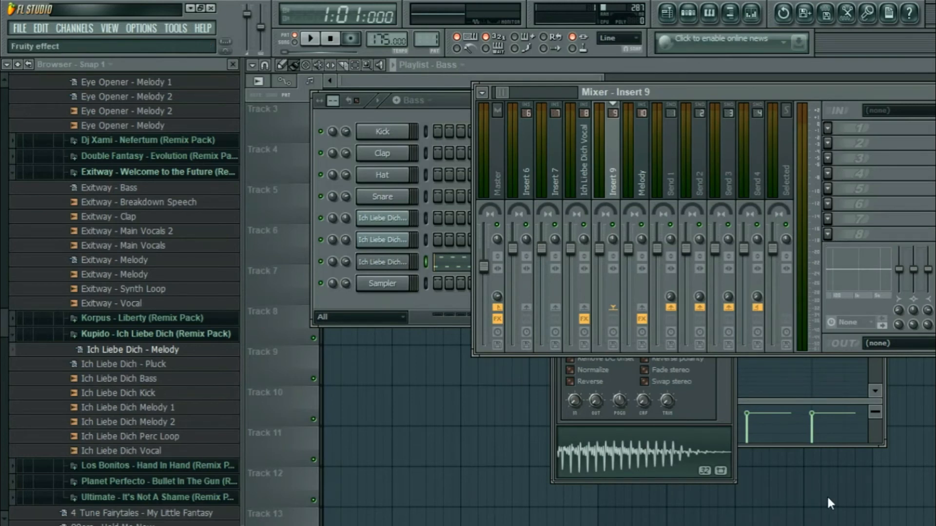
key("space")
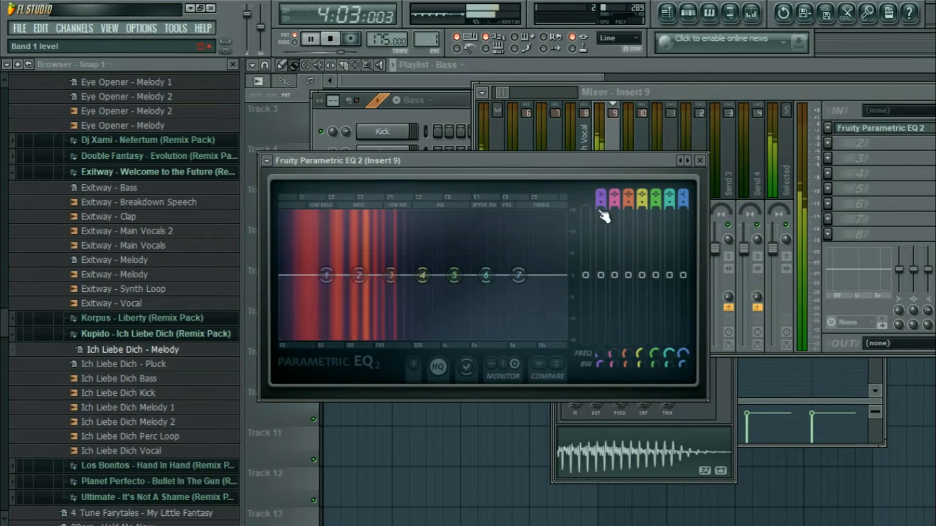
key("space")
Try a high-pass filter on band 1 of the bass EQ with the cutoff at about 1047 Hz while playing the pattern.
mouse_move(601, 196)
left_mouse_down()
mouse_move(601, 207)
mouse_move(602, 185)
left_mouse_up()
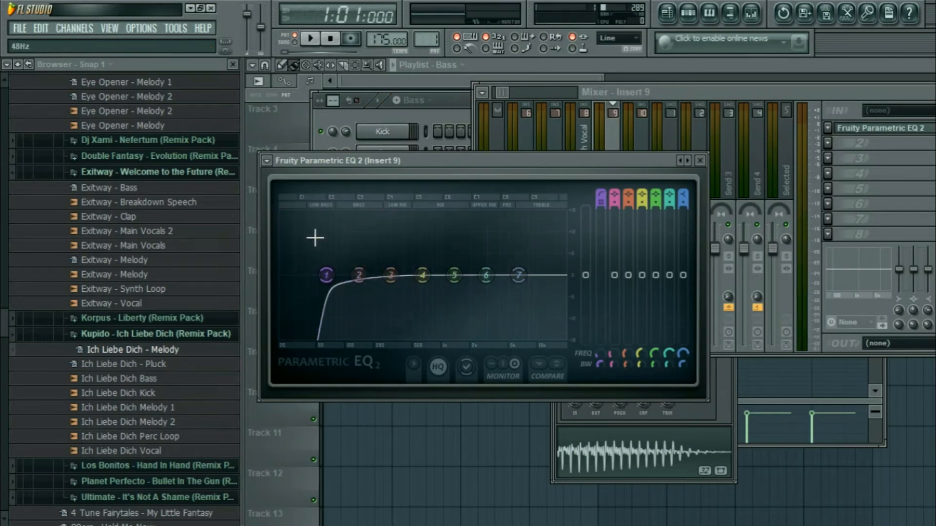
left_click_drag(326, 274, 446, 277)
key("space")
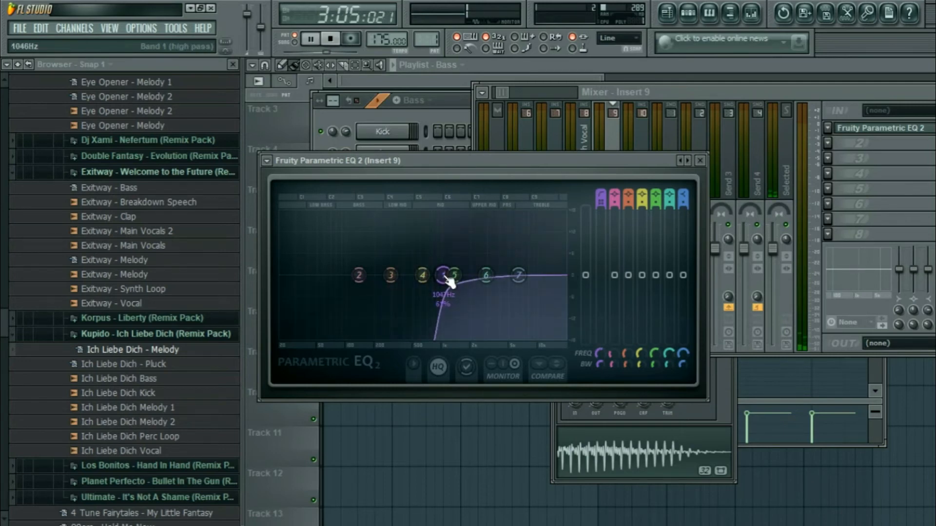
key("space")
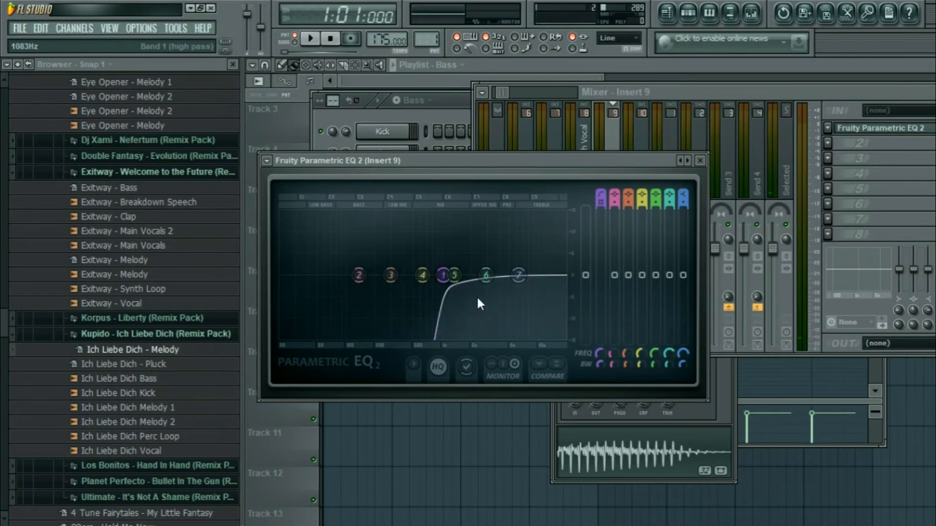
Undo the high-pass cutoff move and set band 1 of the bass EQ back to low shelf.
key("ctrl+z")
left_click_drag(603, 191, 617, 200)
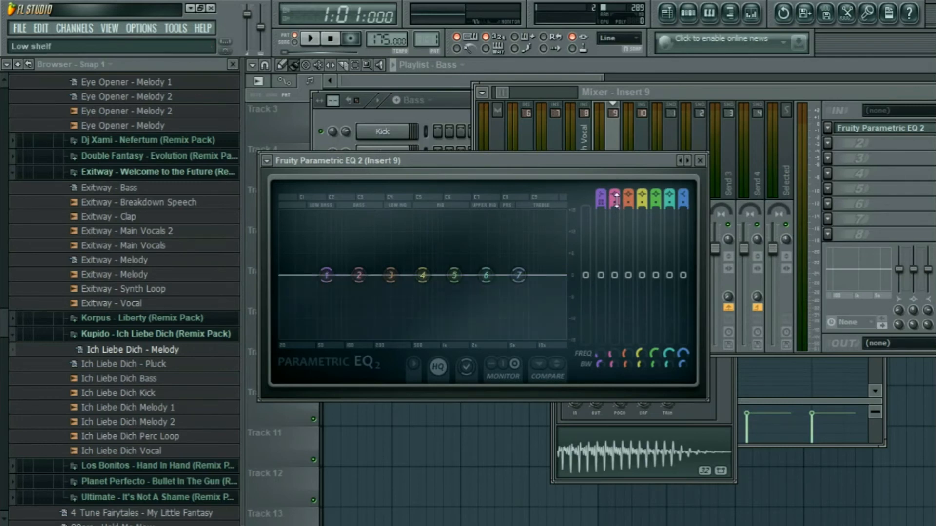
Set band 7 of the bass EQ to a steep low-pass with the cutoff at about 14 kHz, auditioning the bass.
left_click_drag(682, 195, 683, 208)
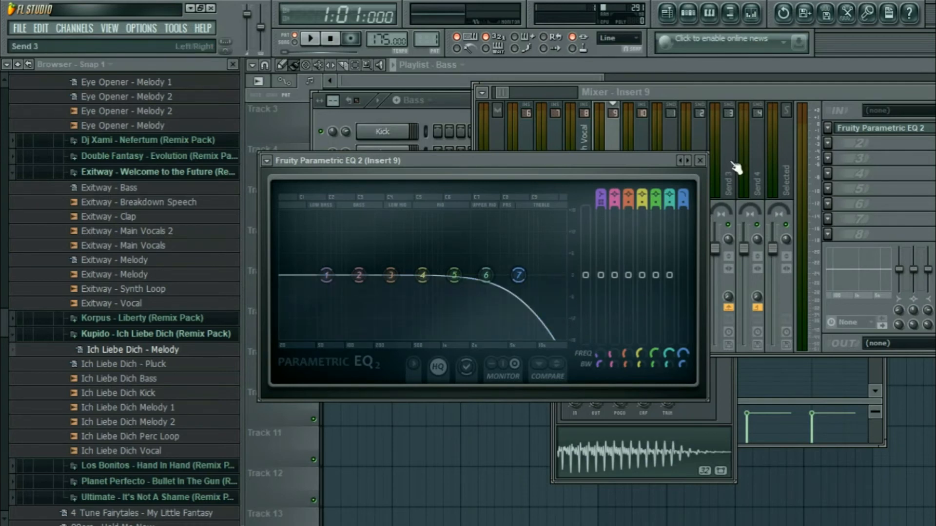
left_click_drag(683, 200, 683, 182)
left_click_drag(512, 279, 570, 282)
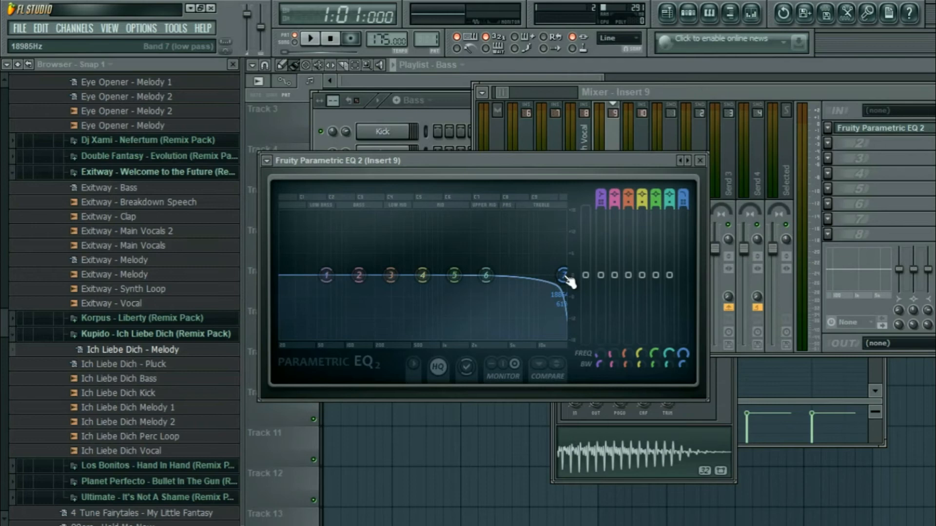
key("space")
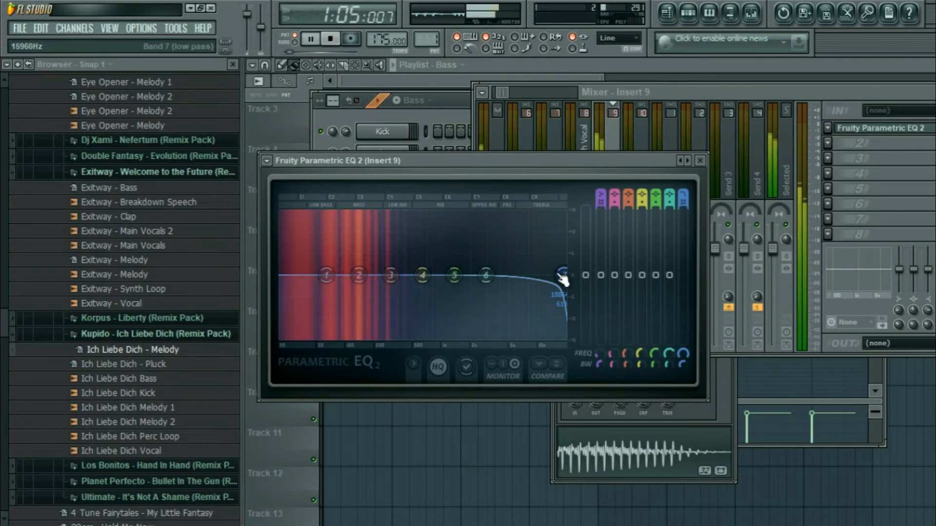
left_click_drag(569, 281, 551, 275)
key("space")
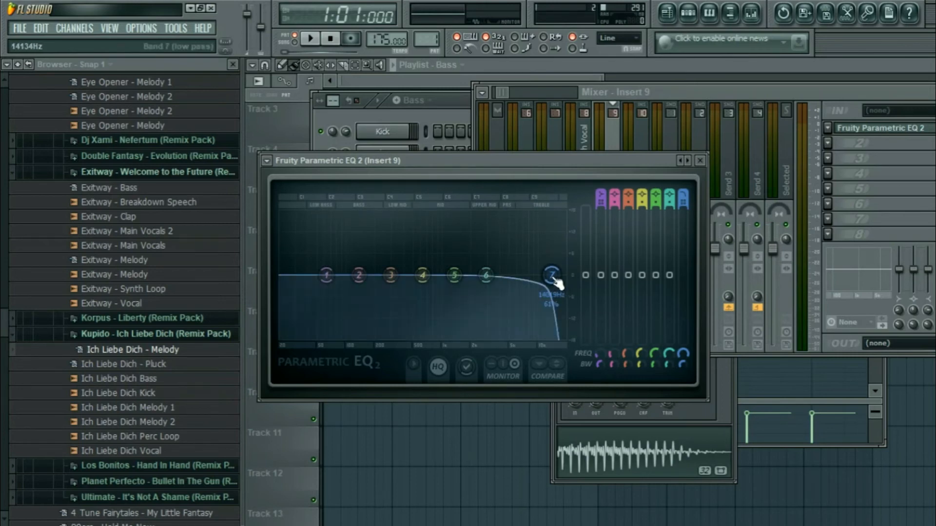
Lower the bass EQ's low-pass cutoff on band 7 to about 1.1 kHz while the pattern plays.
key("space")
left_click_drag(554, 279, 444, 275)
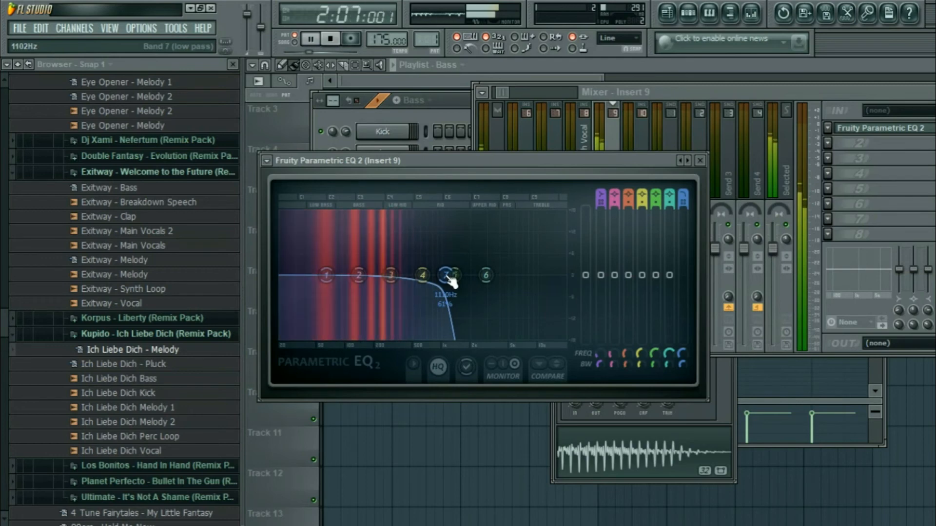
key("space")
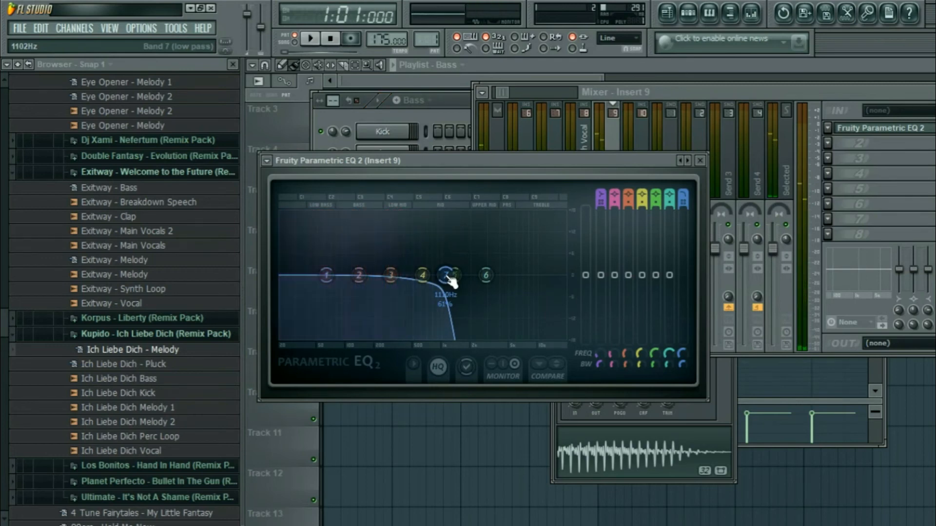
Insert Fruity Parametric EQ 2 on the Master mixer track and move its window clear of the playlist's track switches.
left_click(453, 79)
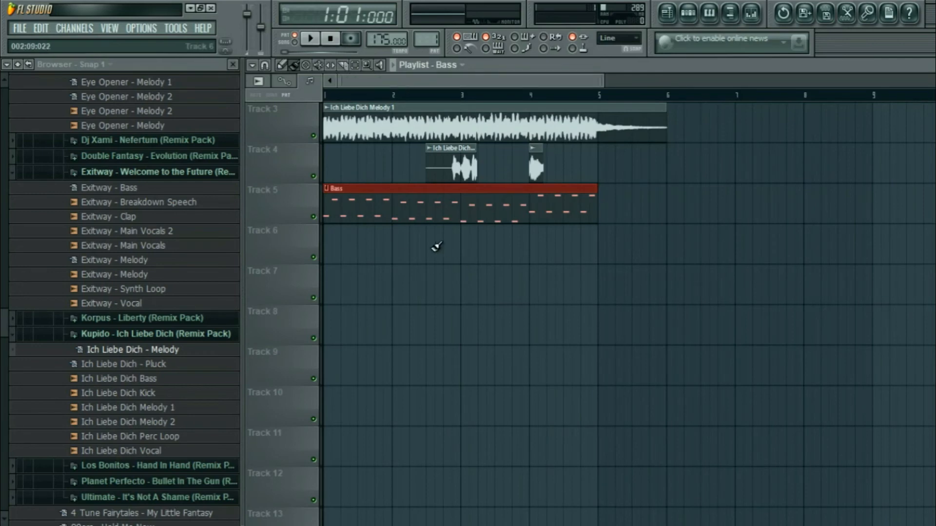
left_click(729, 9)
left_click(499, 168)
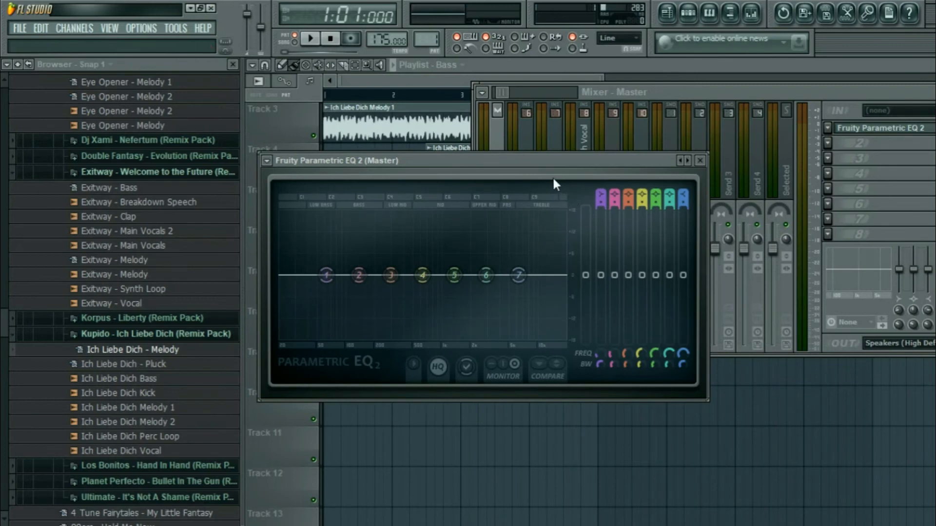
left_click_drag(548, 167, 722, 201)
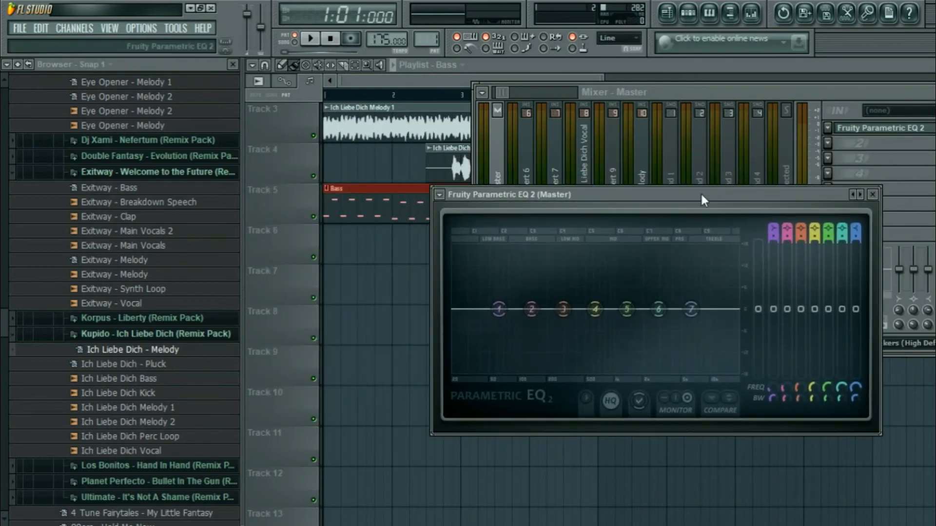
Mute the bass on Track 5 and reopen the Master EQ with playback switched to song mode.
left_click(314, 218)
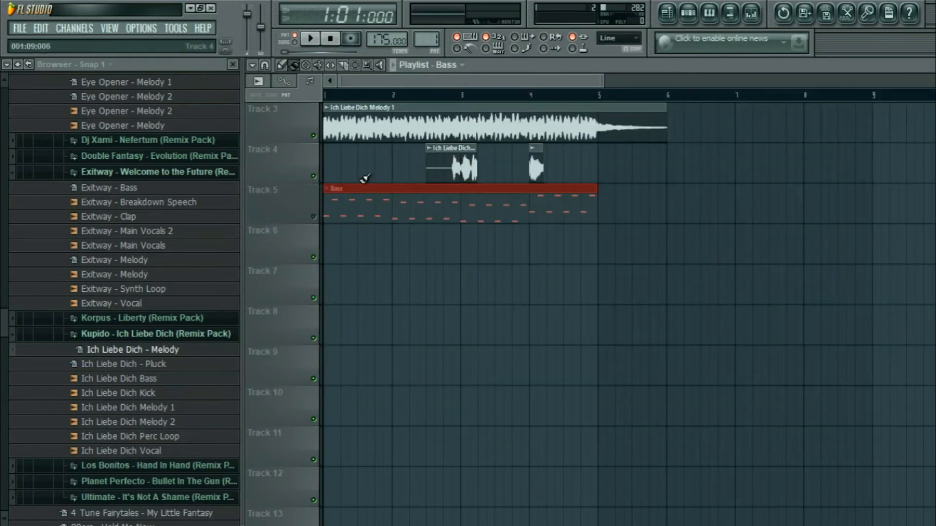
left_click(751, 15)
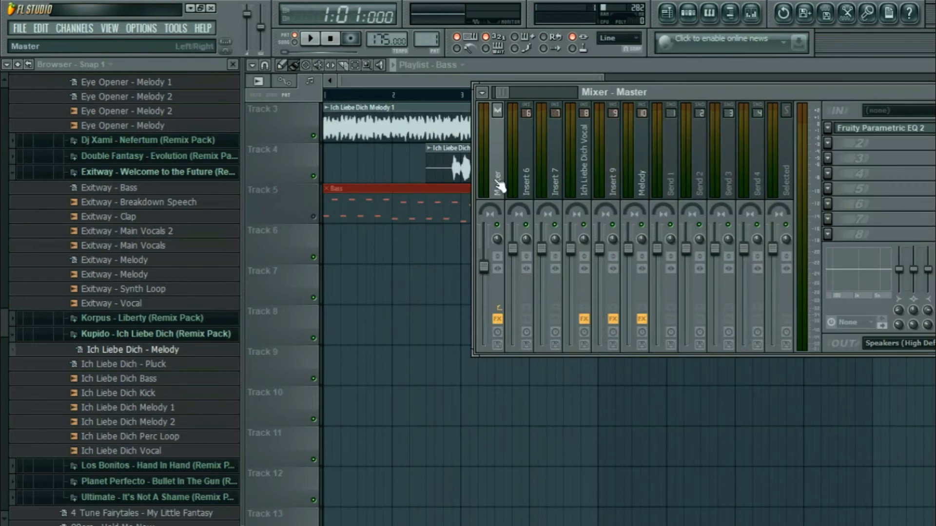
left_click(897, 130)
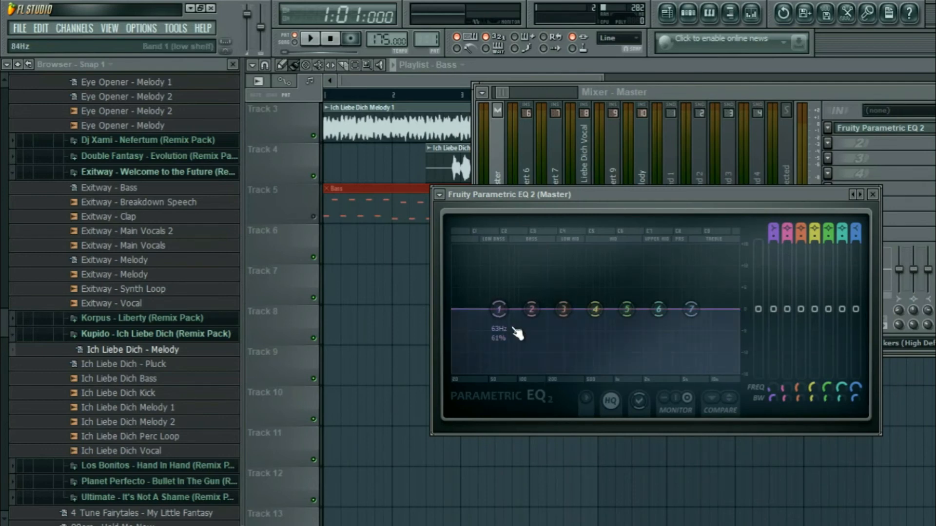
left_click(294, 42)
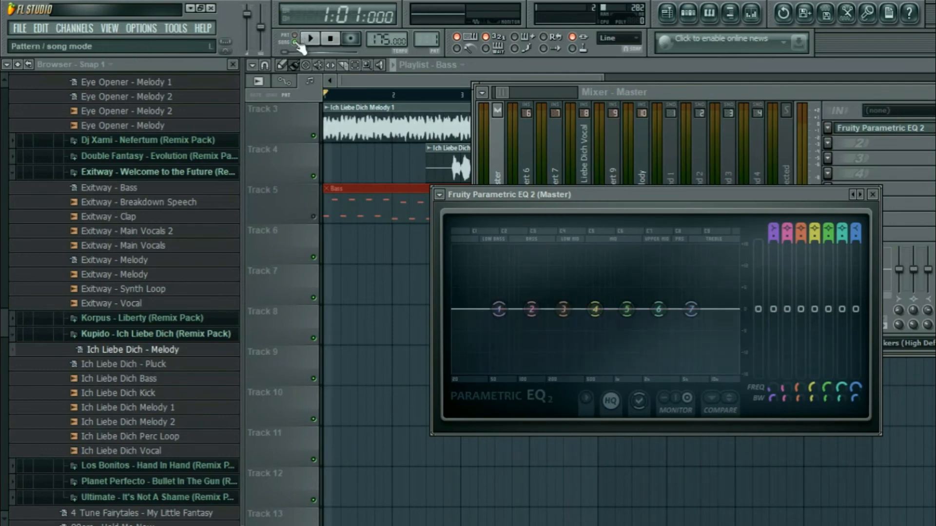
Play the melody and vocal from the beginning and examine their spectrum in the Master EQ.
double_click(685, 194)
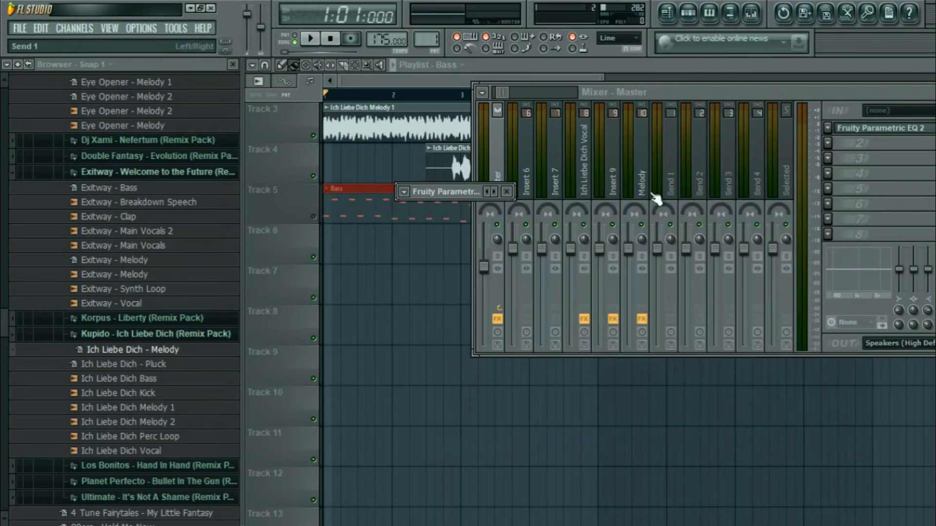
double_click(437, 193)
key("space")
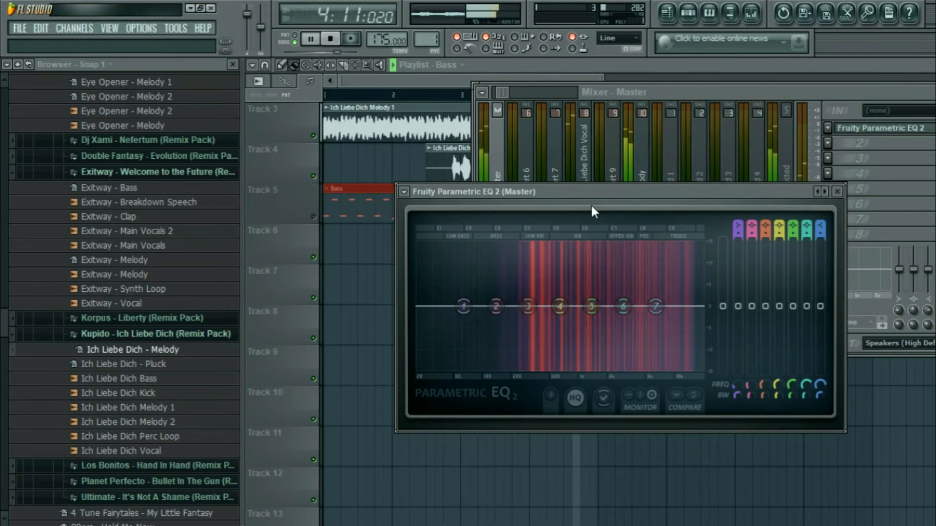
key("space")
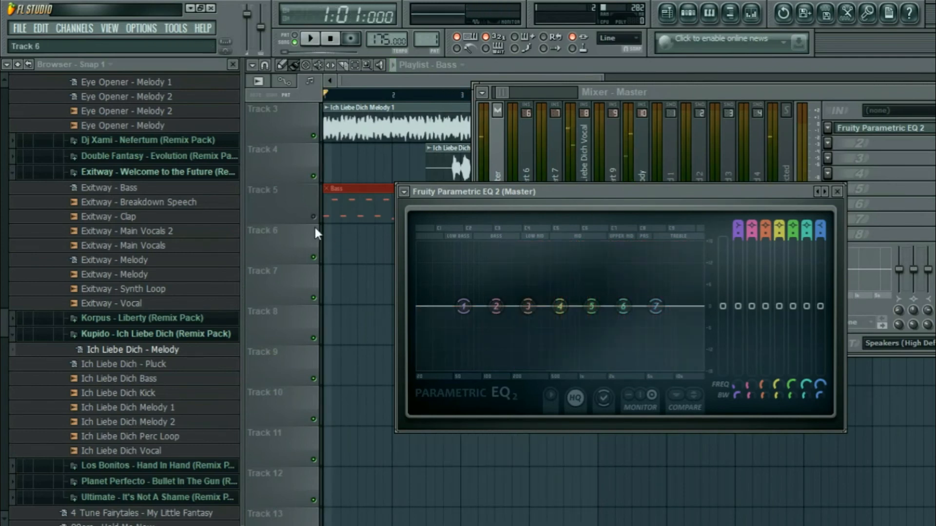
Unmute the bass on Track 5 and mute the vocal's Track 4 and the melody's Track 3.
left_click(313, 217)
left_click(313, 177)
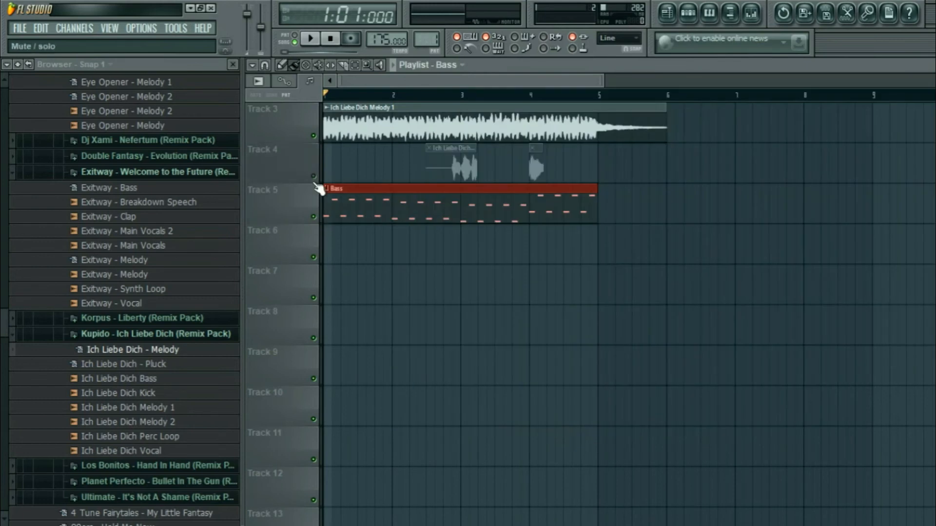
left_click(313, 136)
Reopen the Master EQ and play the bass alone to examine its spectrum.
left_click(751, 13)
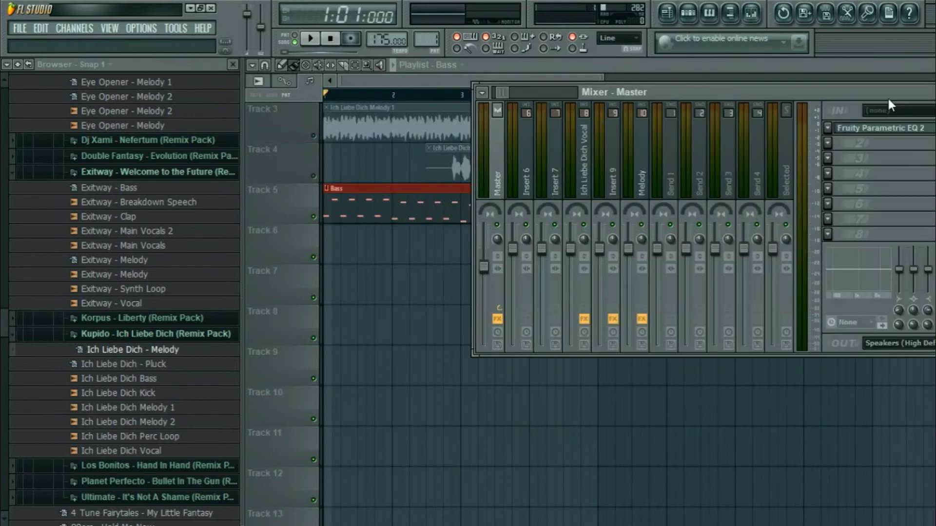
left_click(881, 132)
key("space")
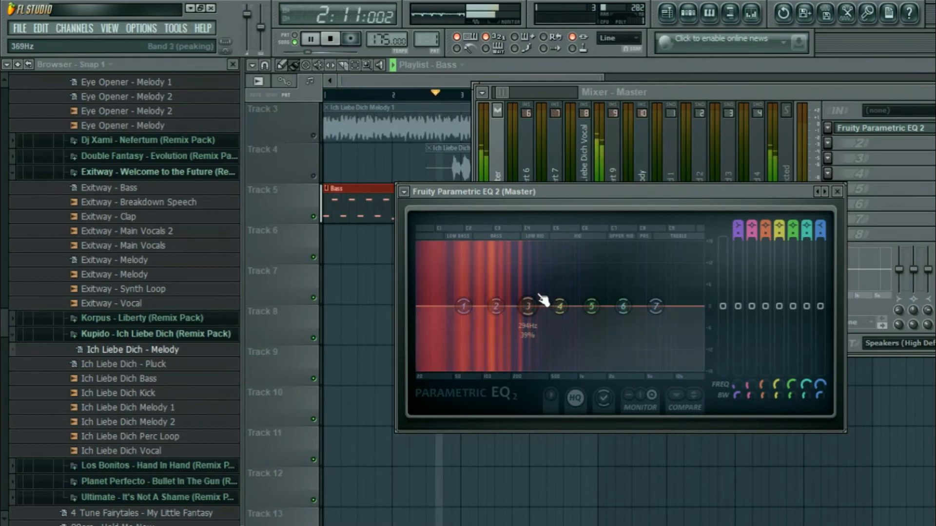
key("space")
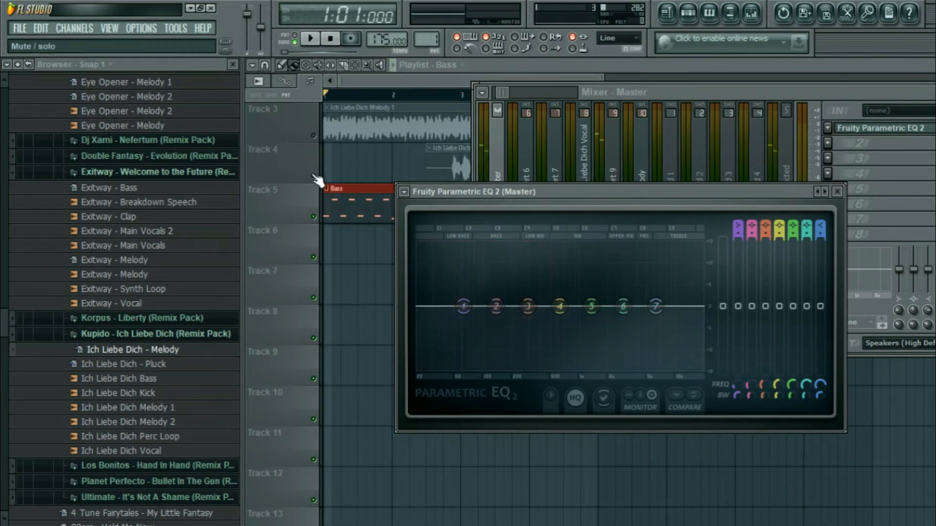
Unmute the vocal on Track 4 and the melody on Track 3, and reopen the Master's Fruity Parametric EQ 2.
left_click(315, 177)
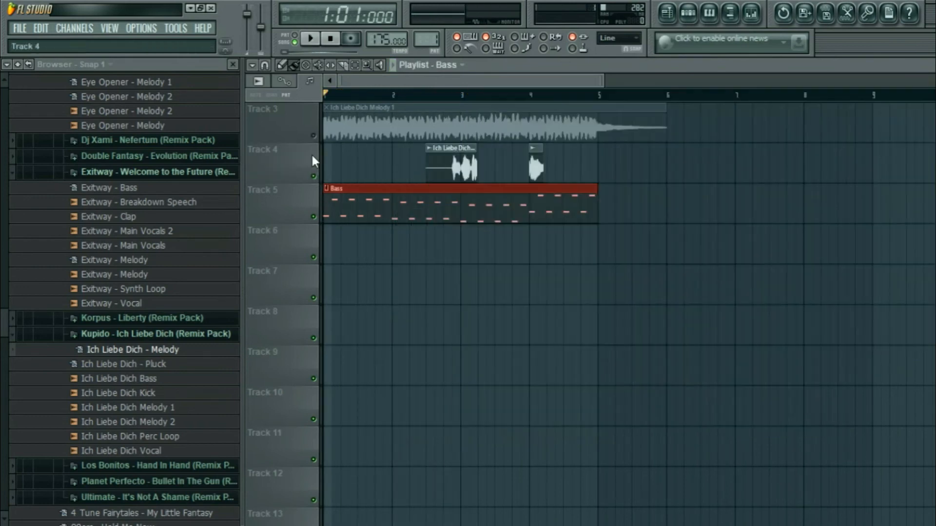
left_click(754, 19)
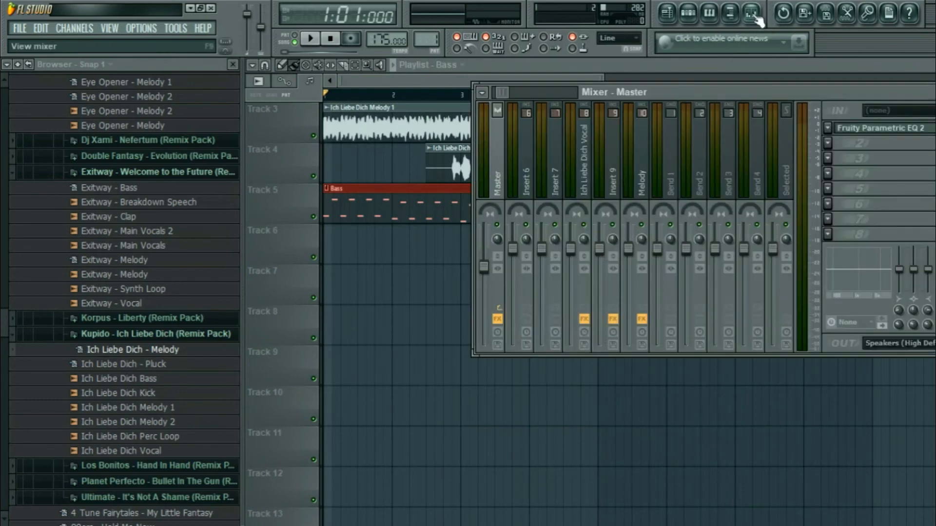
left_click(904, 135)
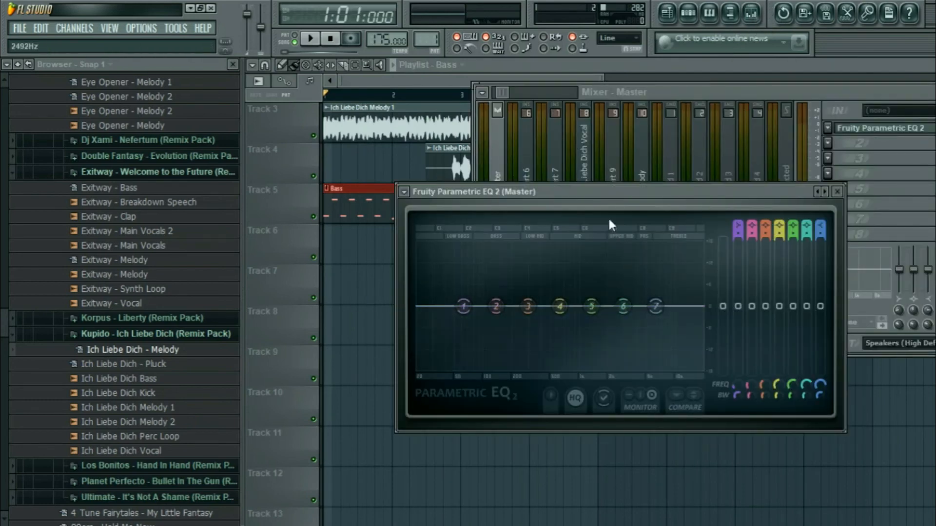
Play the melody, vocal and bass together and examine their combined spectrum in the Master EQ.
left_click_drag(604, 194, 555, 200)
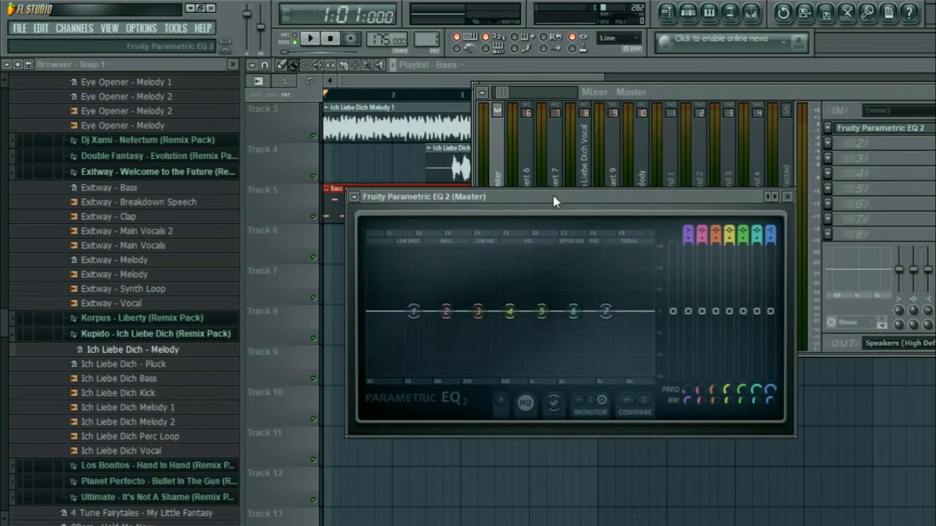
key("space")
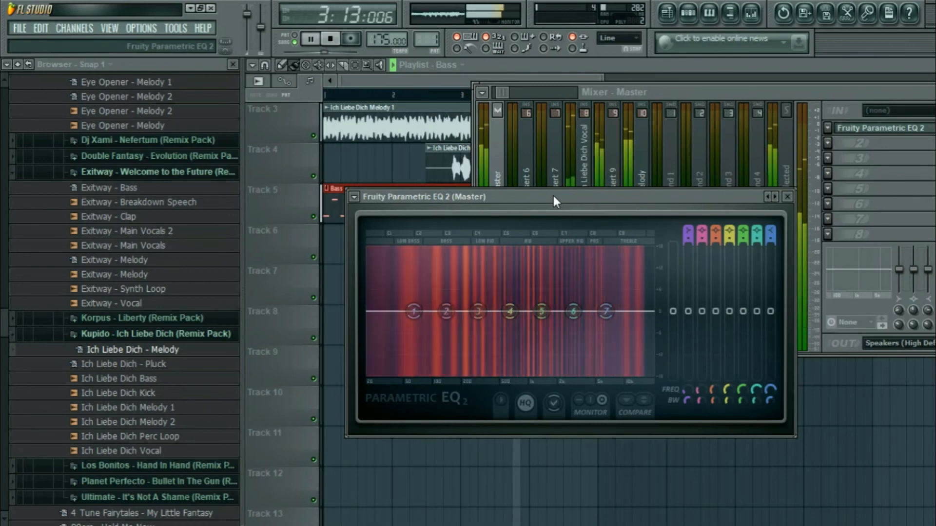
key("space")
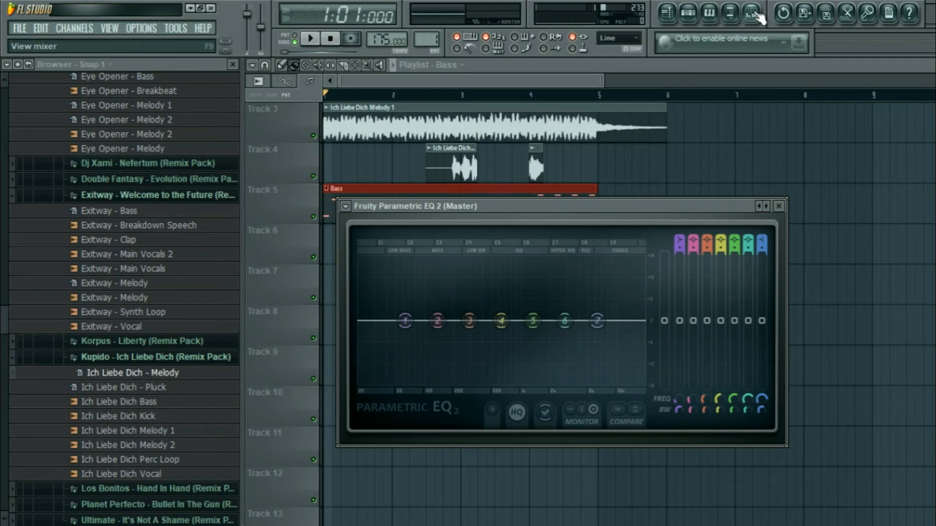
Bring up the mixer, switch playback to pattern mode and play the Bass pattern.
left_click(562, 78)
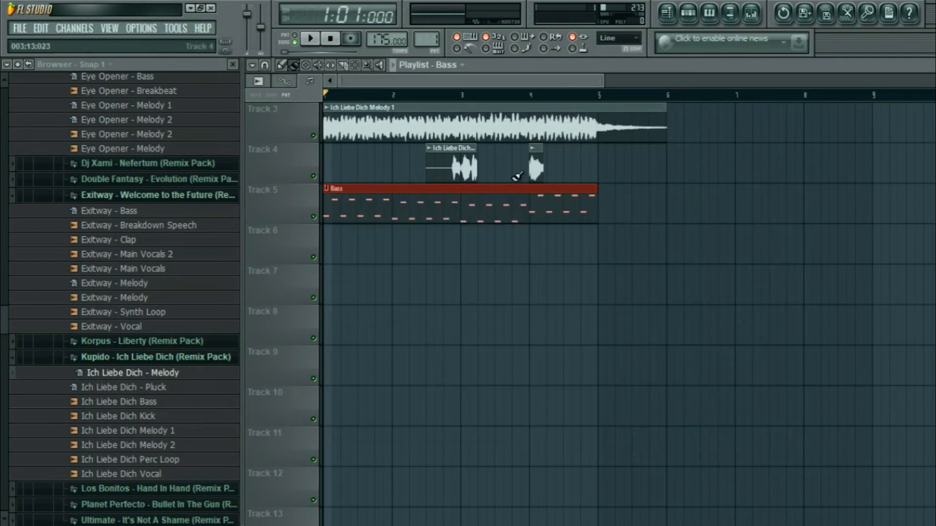
left_click(755, 16)
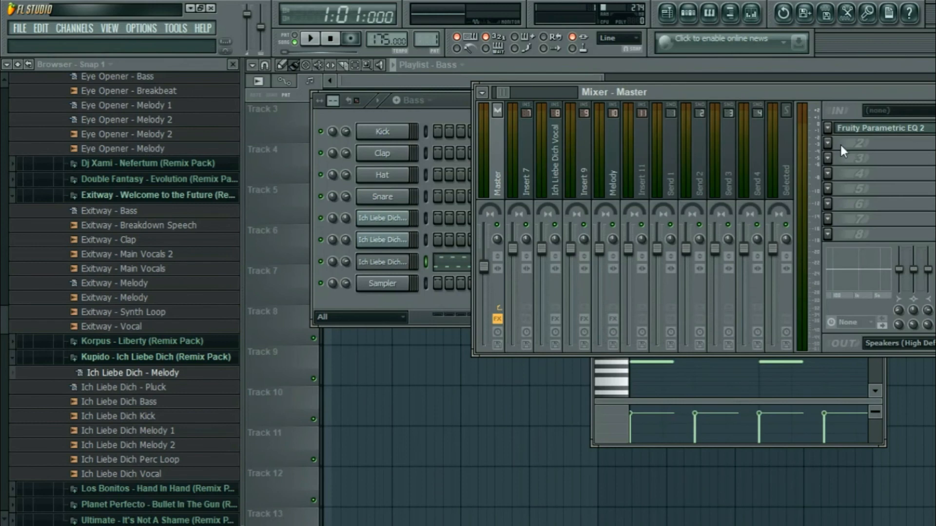
left_click(294, 36)
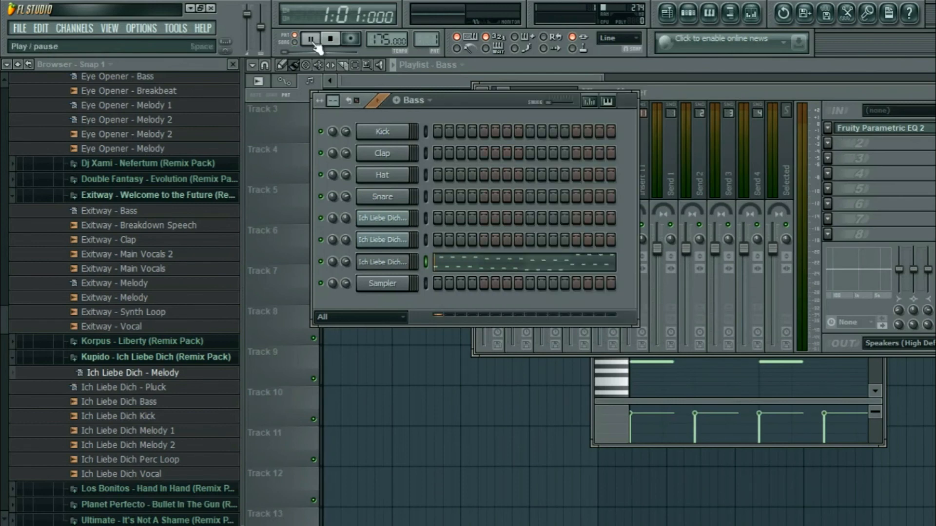
left_click(310, 39)
Locate the bass channel's mixer track, enable the effects on Insert 9 and open its Fruity Parametric EQ 2, stopping playback.
left_click(376, 260)
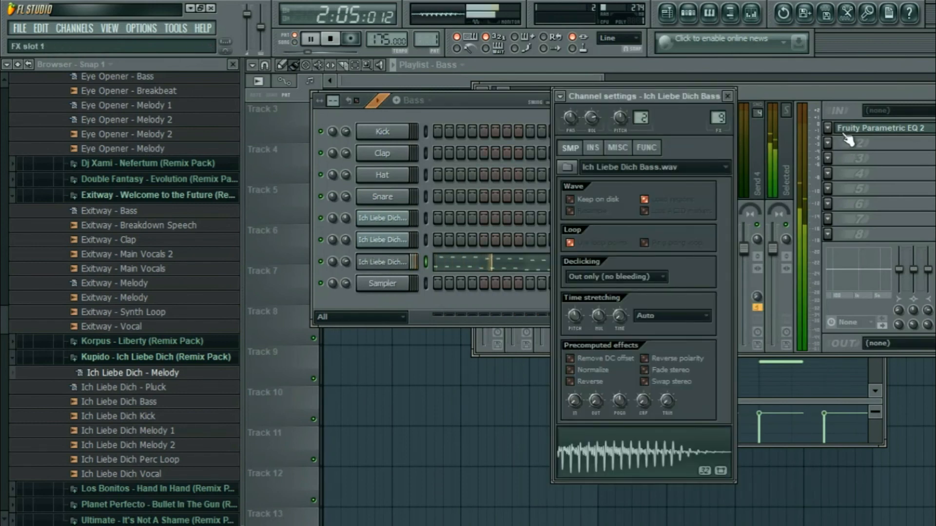
left_click(844, 93)
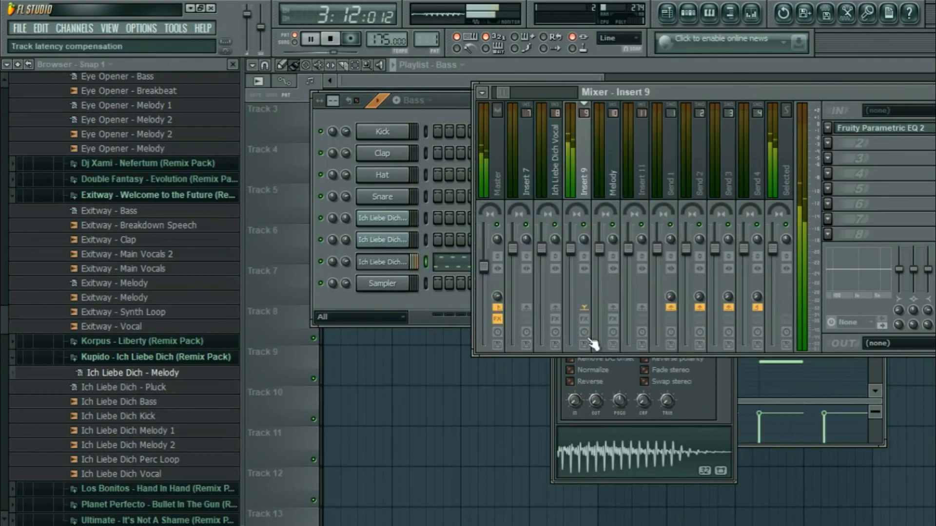
left_click(868, 128)
key("space")
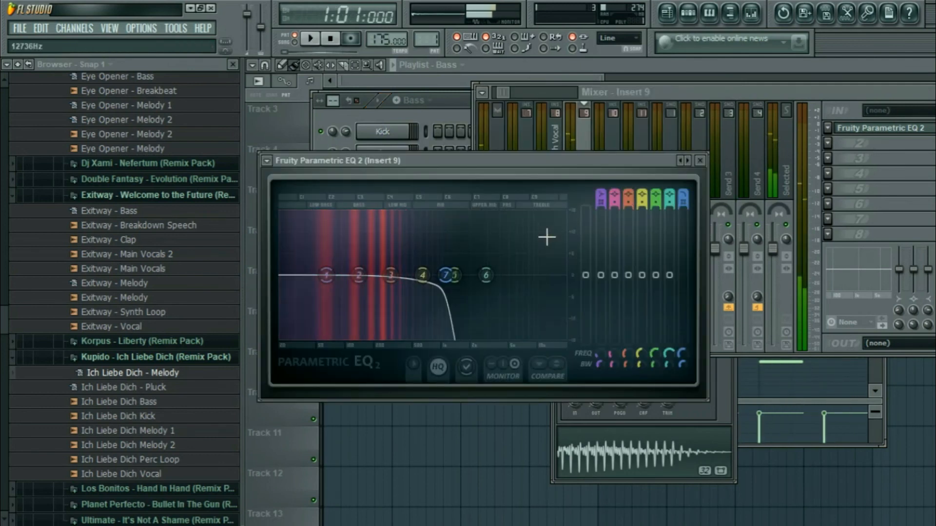
Turn band 1 of the Insert 9 EQ into a high-pass filter and, with the bass playing, place its cutoff between 20 and 50 Hz.
scroll(602, 200, "up", 3)
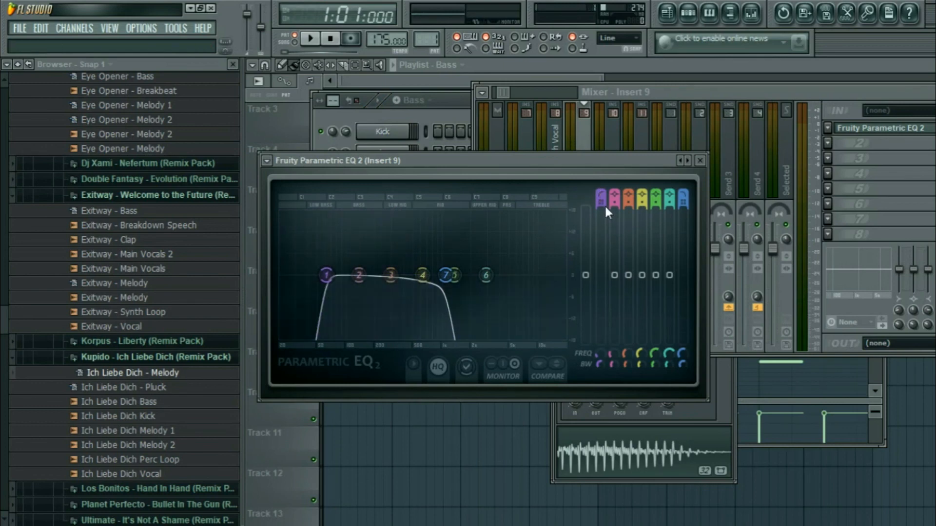
left_click_drag(336, 269, 282, 276)
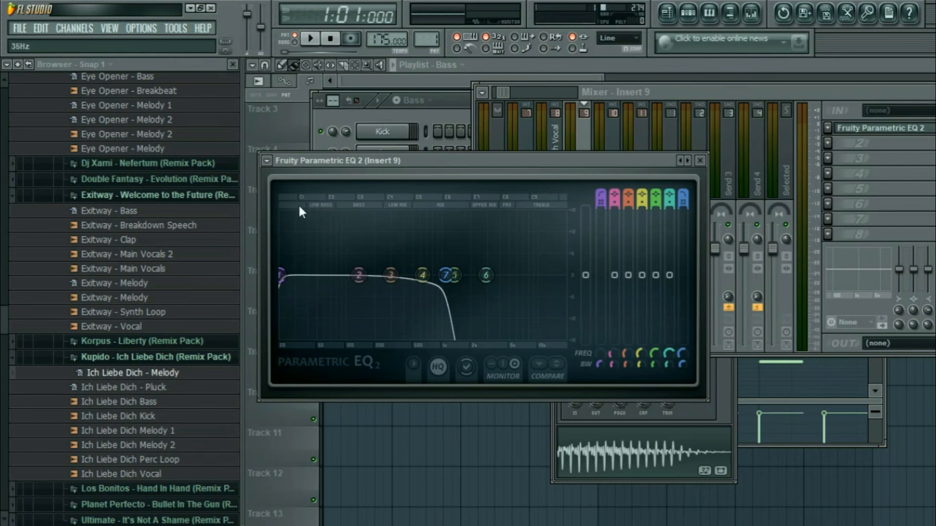
key("space")
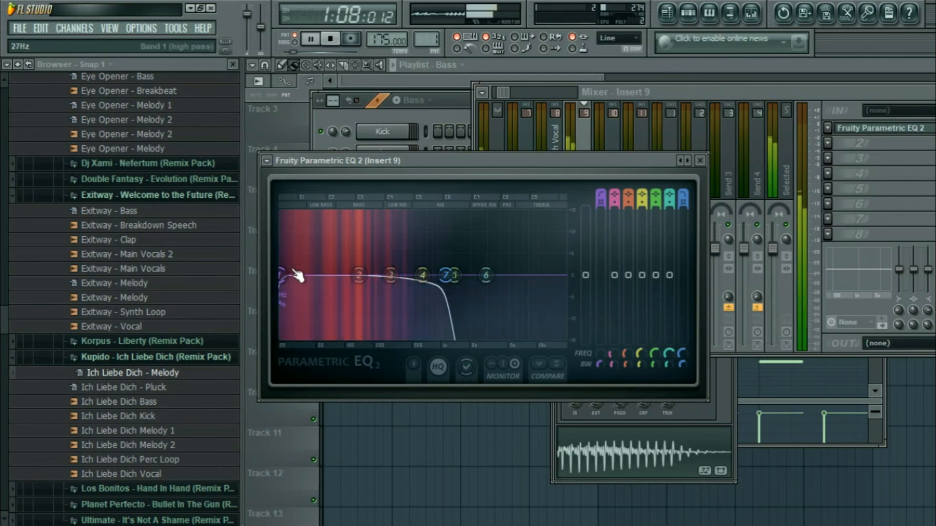
left_click_drag(283, 277, 307, 275)
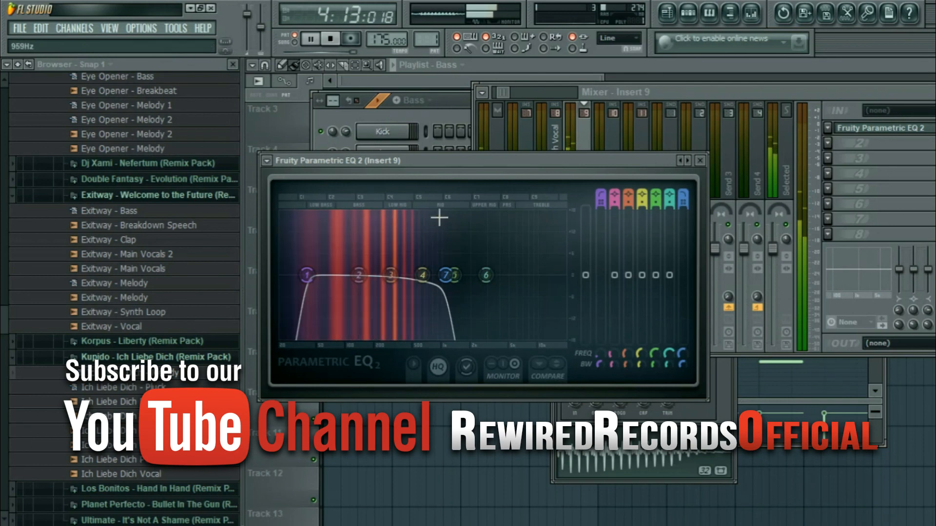
Check Insert 9 in the mixer, return to its Fruity Parametric EQ 2 and stop playback.
left_click(935, 127)
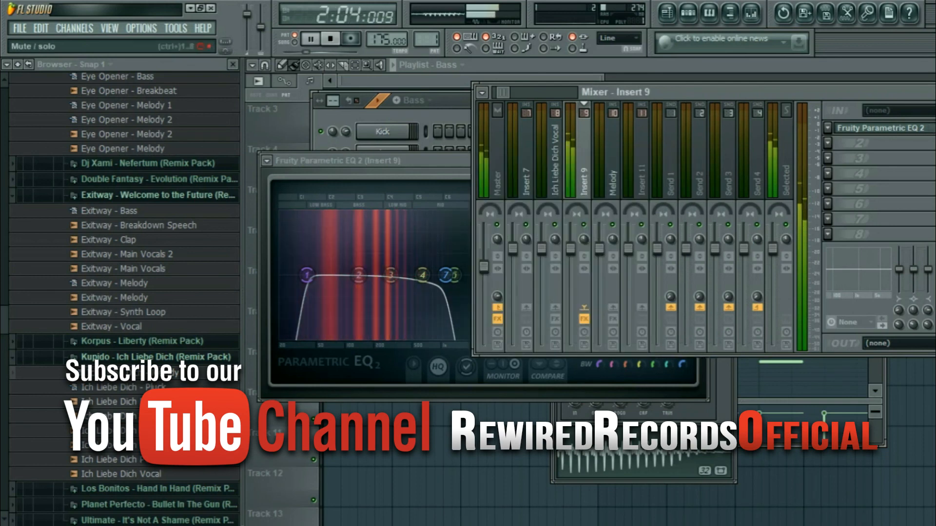
left_click(425, 165)
key("space")
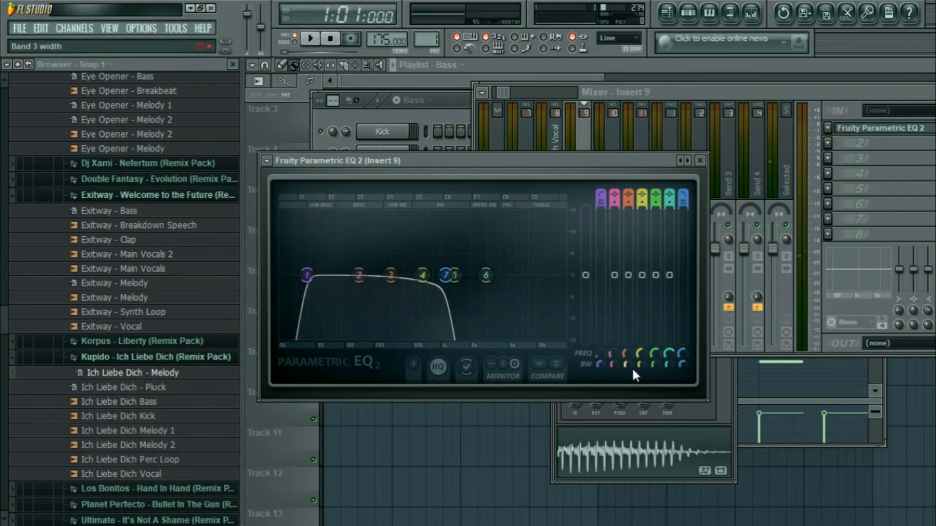
Open the bass channel's settings and bring the Insert 9 EQ back to the front.
left_click(464, 95)
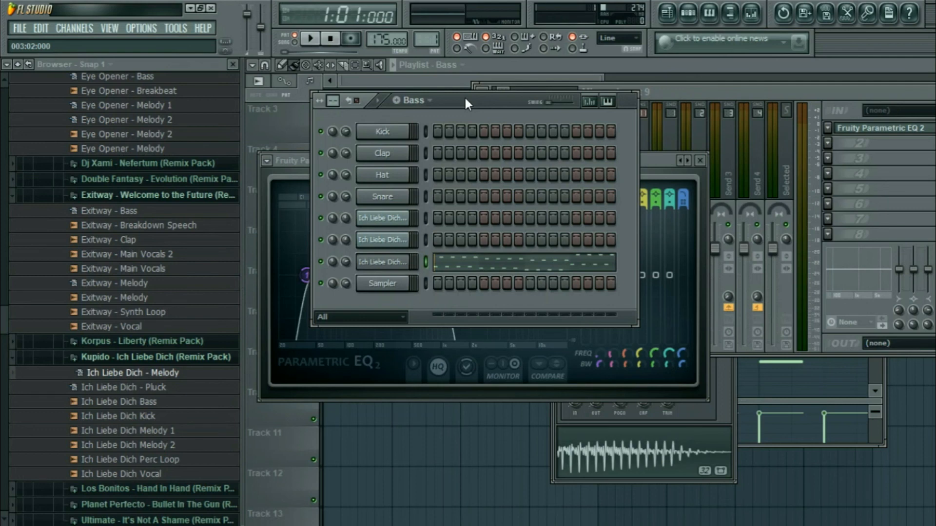
left_click(393, 263)
left_click(295, 160)
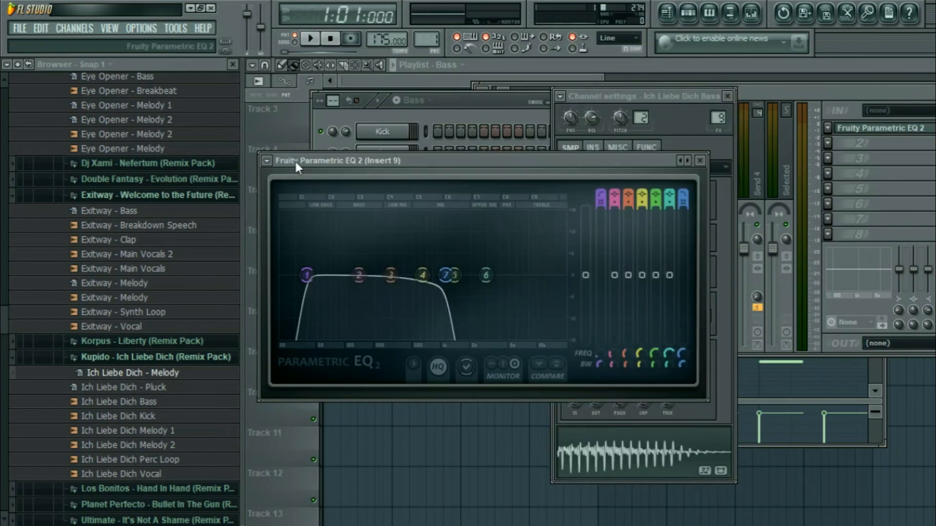